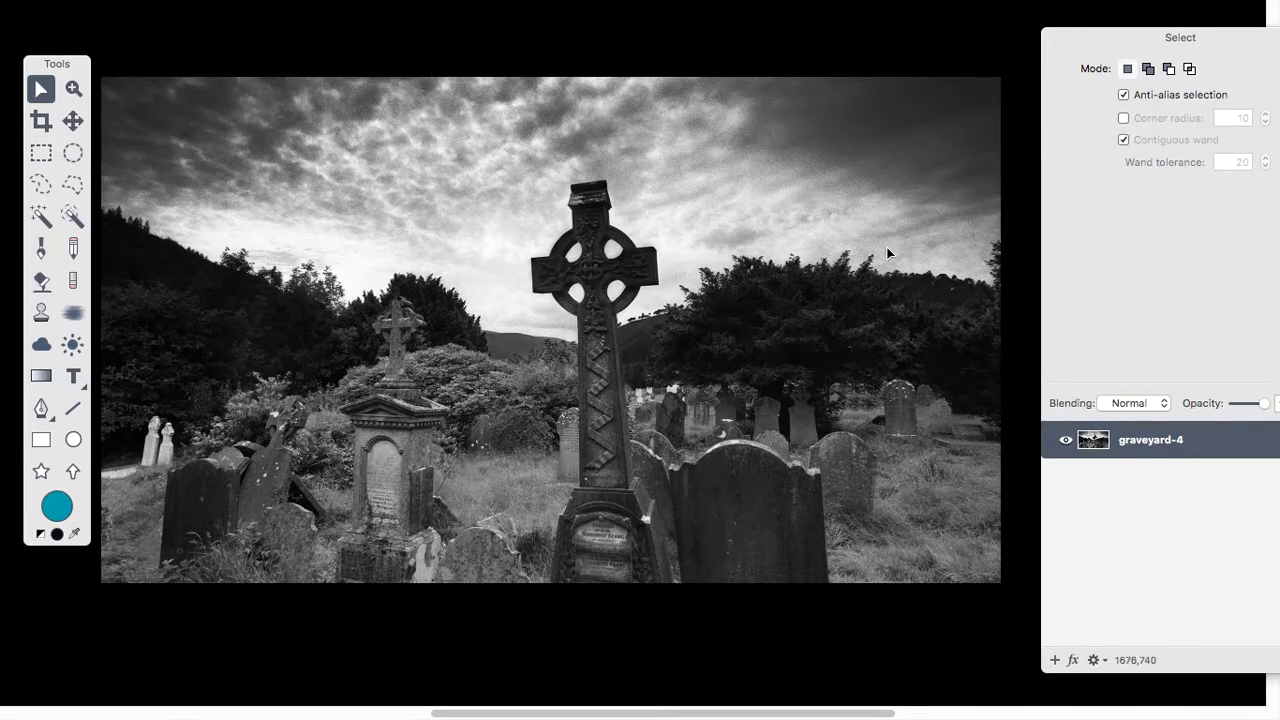
Trace a freehand selection around the entire sky, following the hills, treetops and central cross.
drag(620, 258, 865, 342)
key(super+minus)
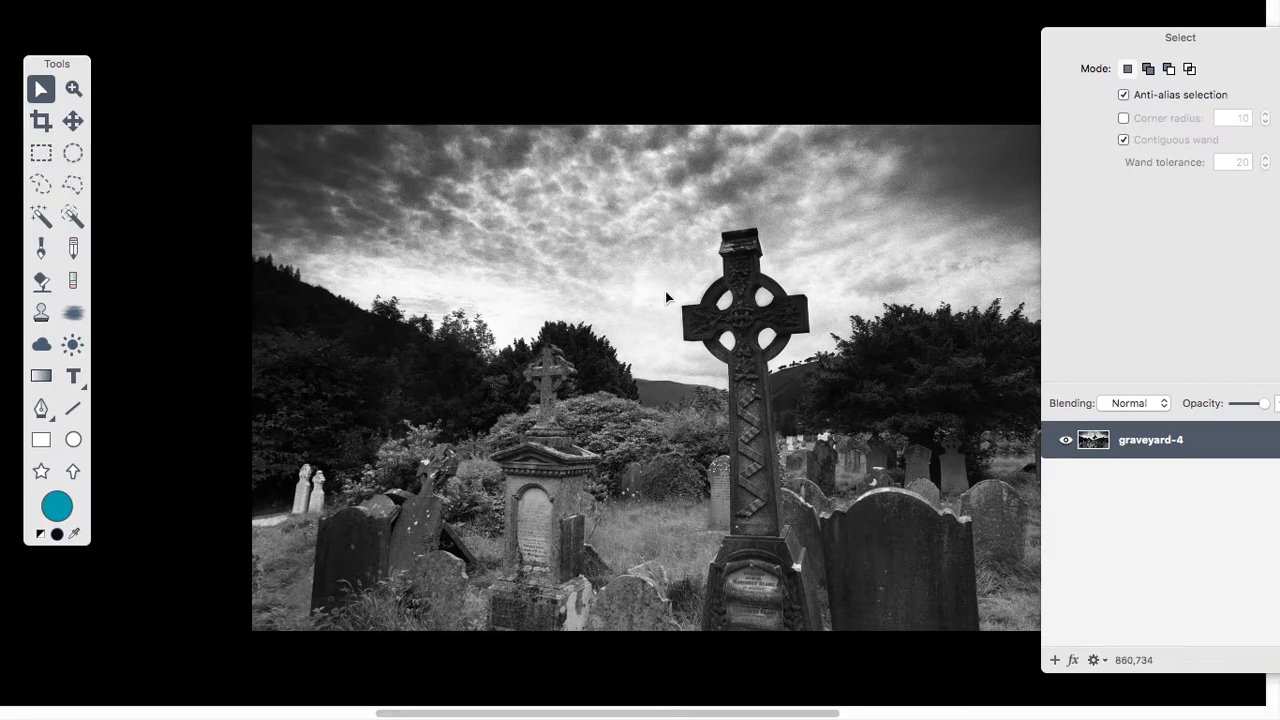
drag(706, 292, 577, 284)
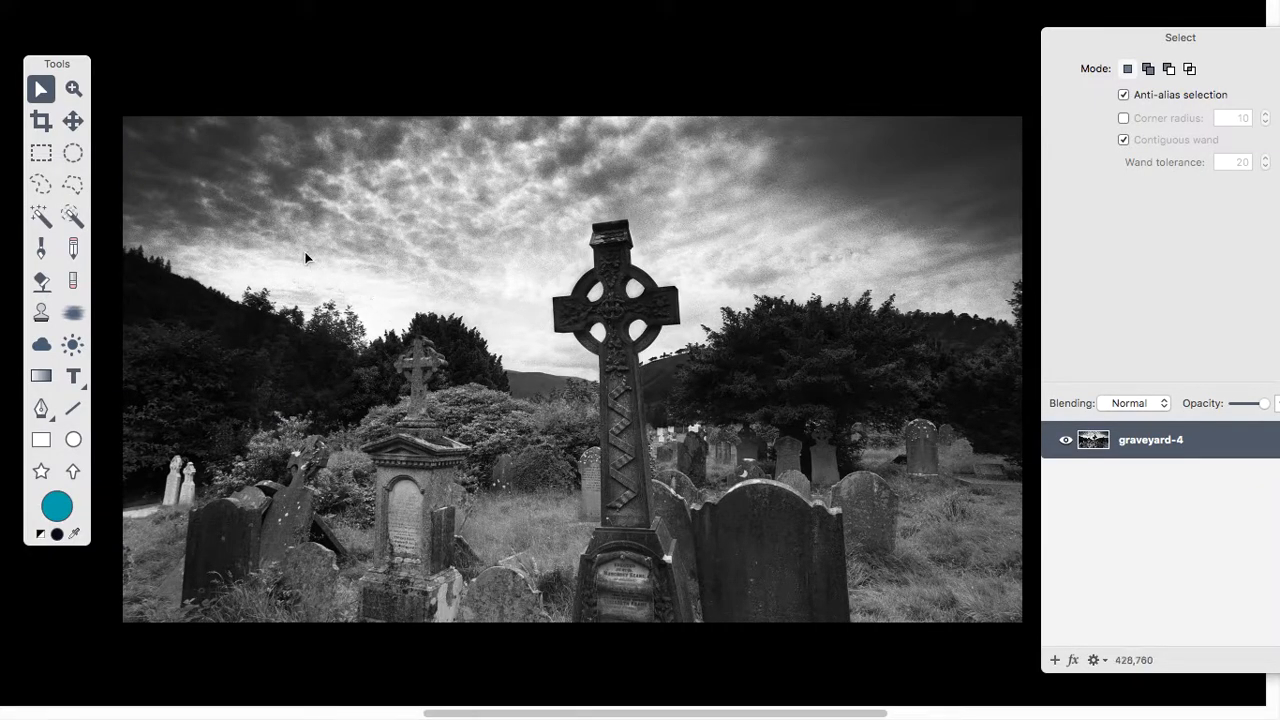
click(41, 186)
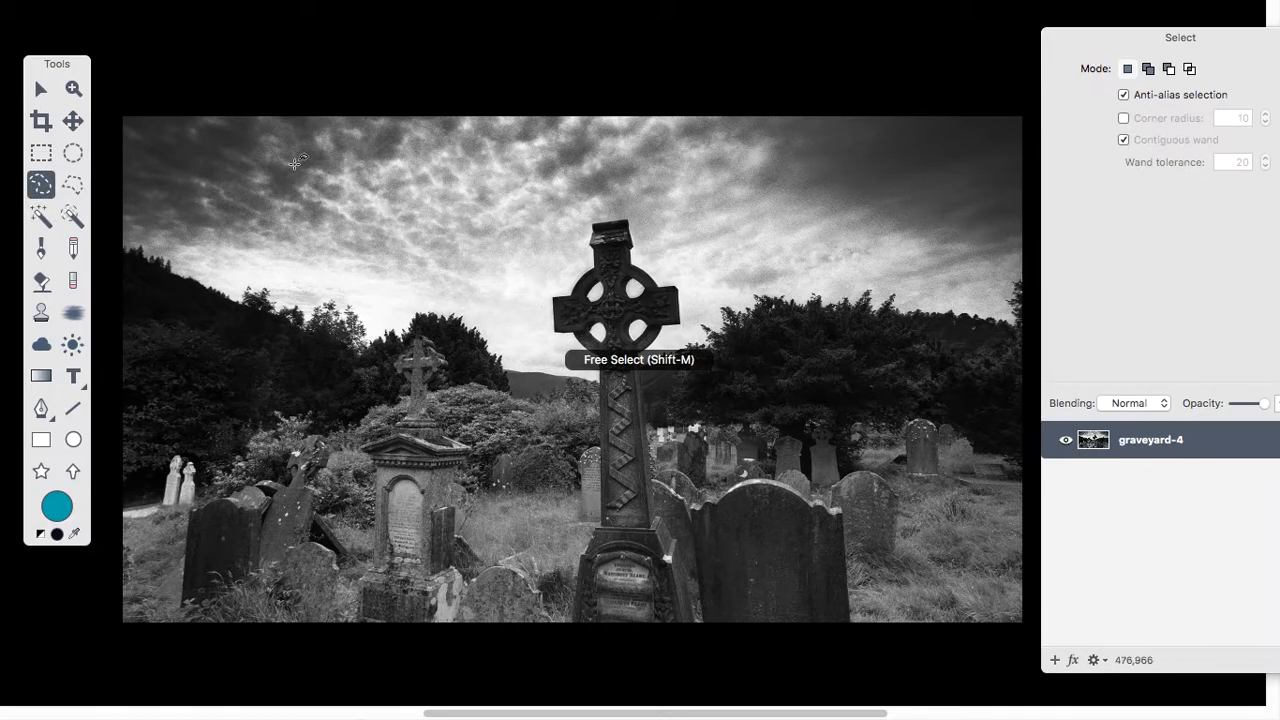
drag(122, 250, 125, 219)
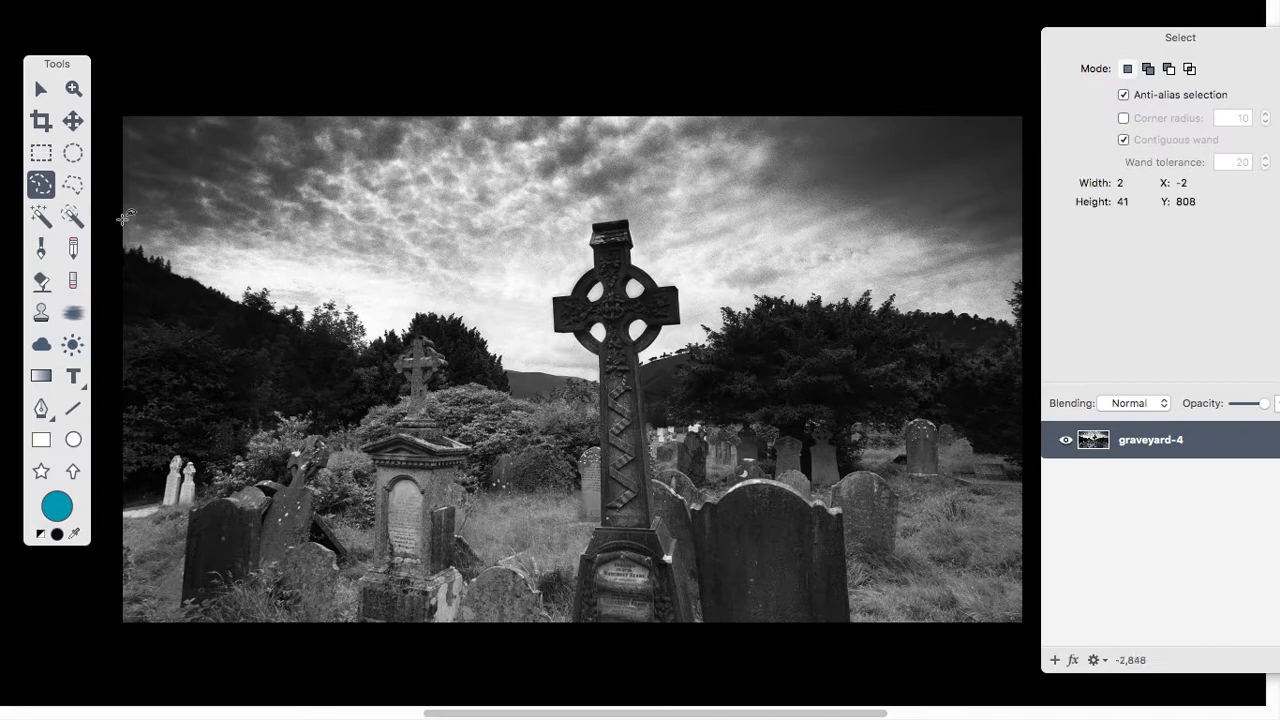
mouse_move(125, 130)
mouse_down()
mouse_move(157, 106)
mouse_move(268, 105)
mouse_up()
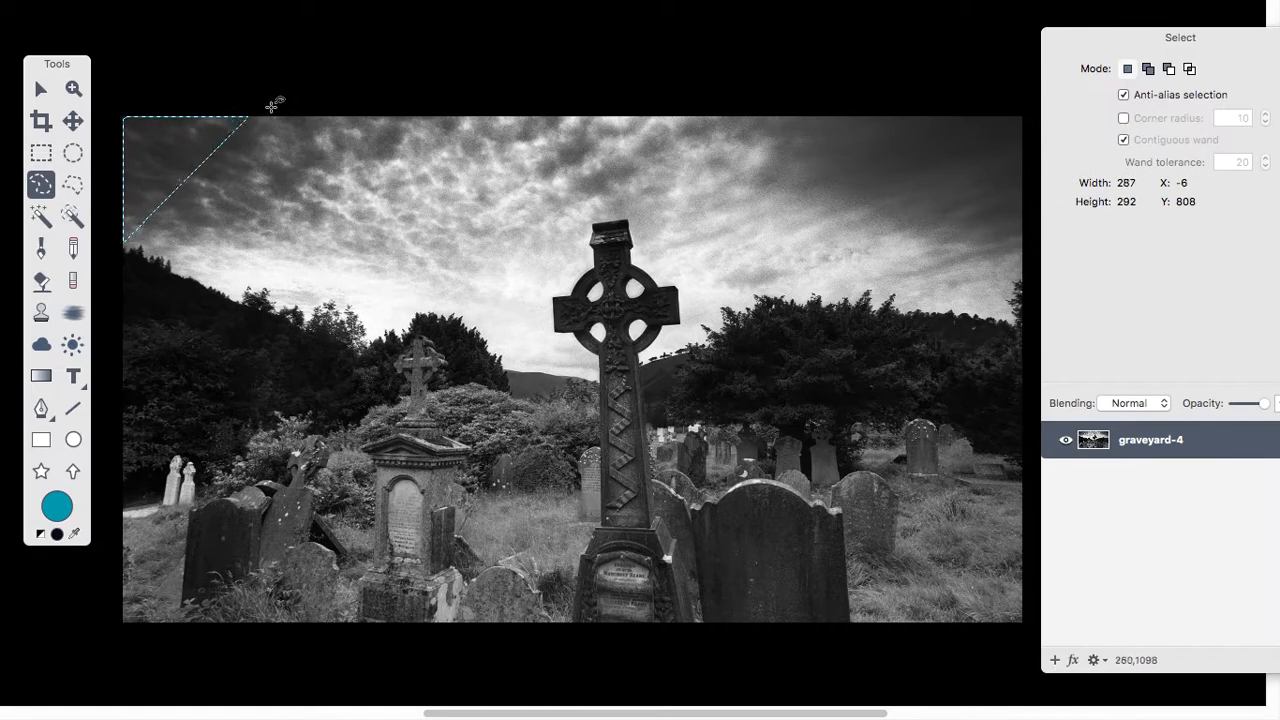
mouse_move(447, 106)
mouse_down()
mouse_move(1023, 111)
mouse_move(1037, 125)
mouse_move(1045, 254)
mouse_move(1041, 275)
mouse_move(1014, 285)
mouse_move(1019, 325)
mouse_move(890, 310)
mouse_up()
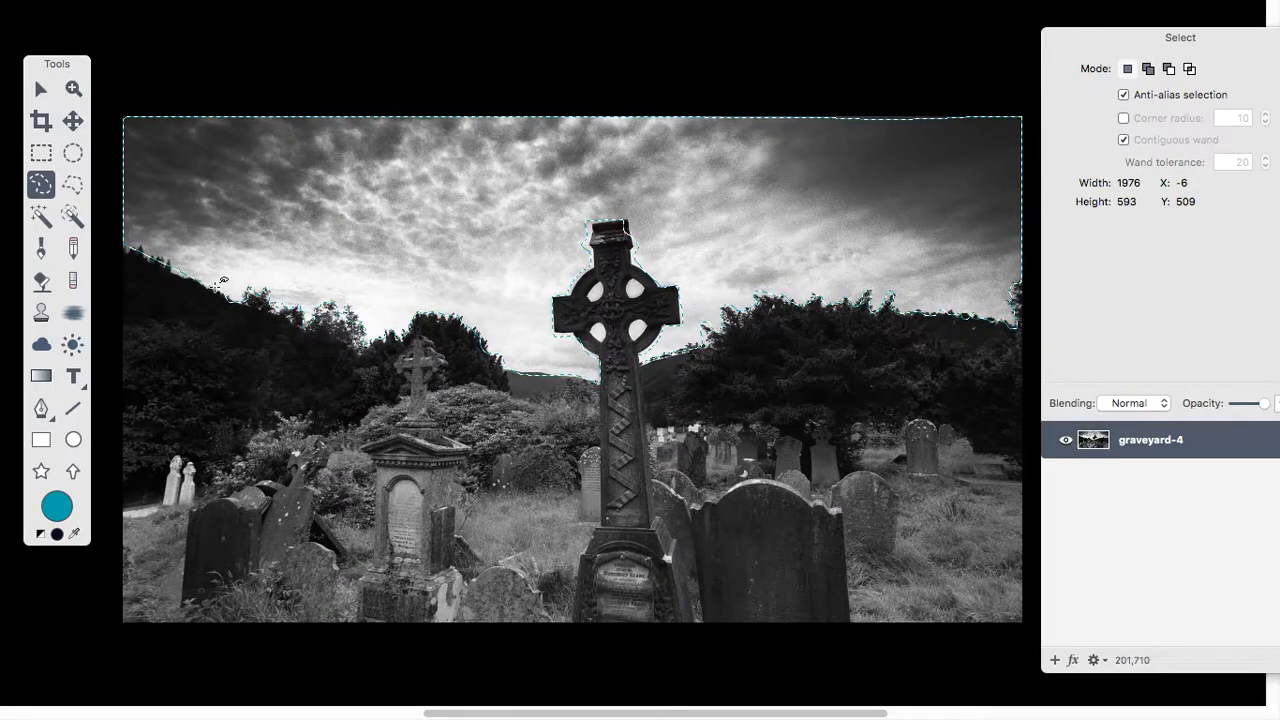
drag(140, 246, 124, 245)
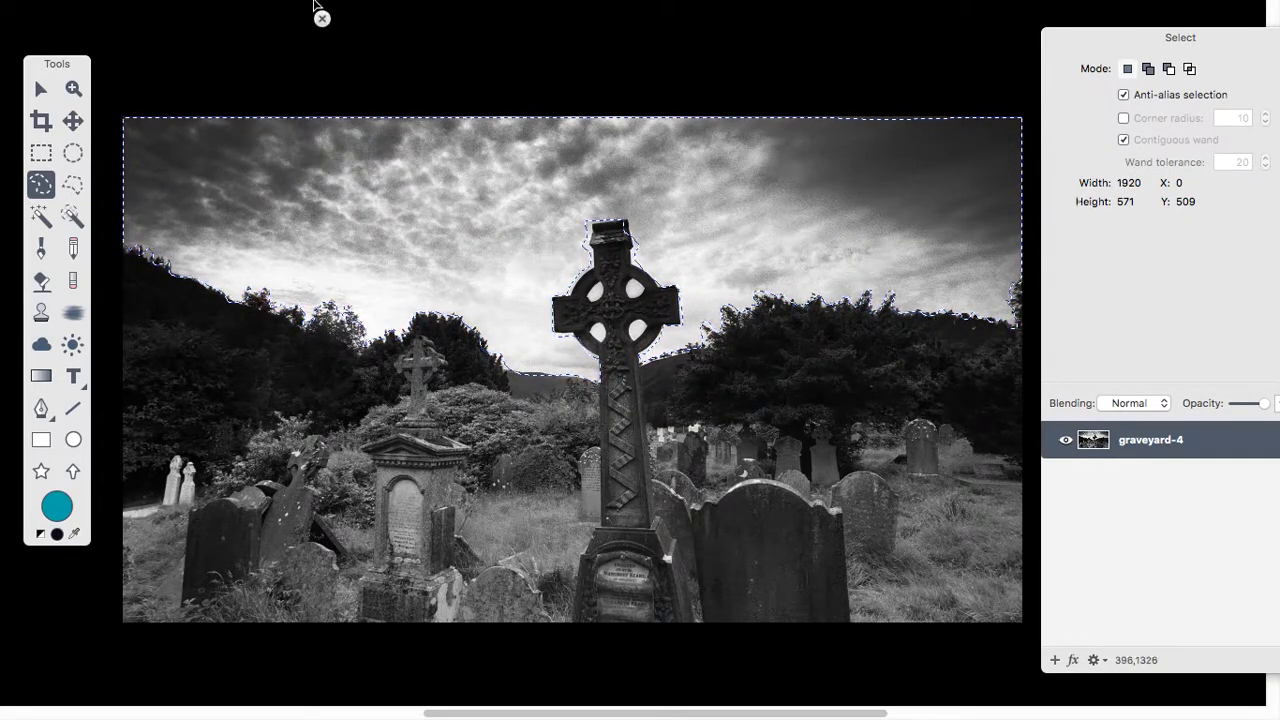
Copy the selected sky into a new layer and rename that layer "sky".
mouse_move(313, 5)
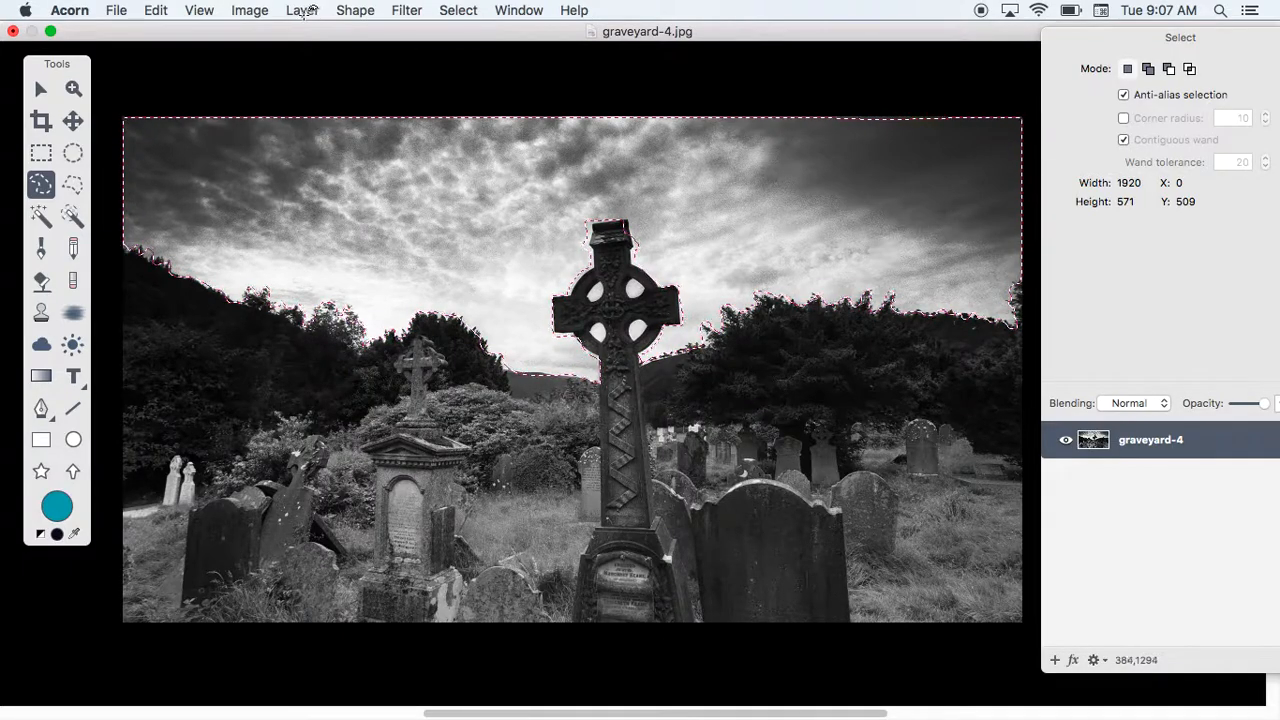
click(306, 12)
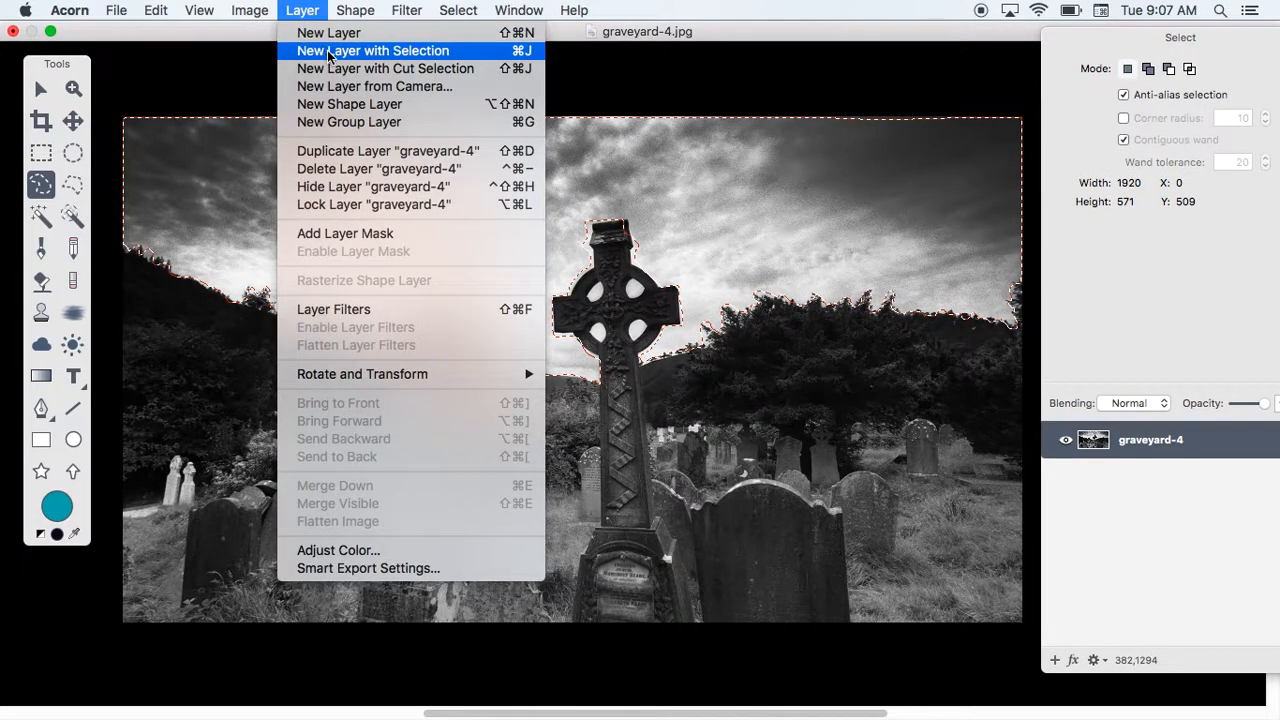
click(330, 52)
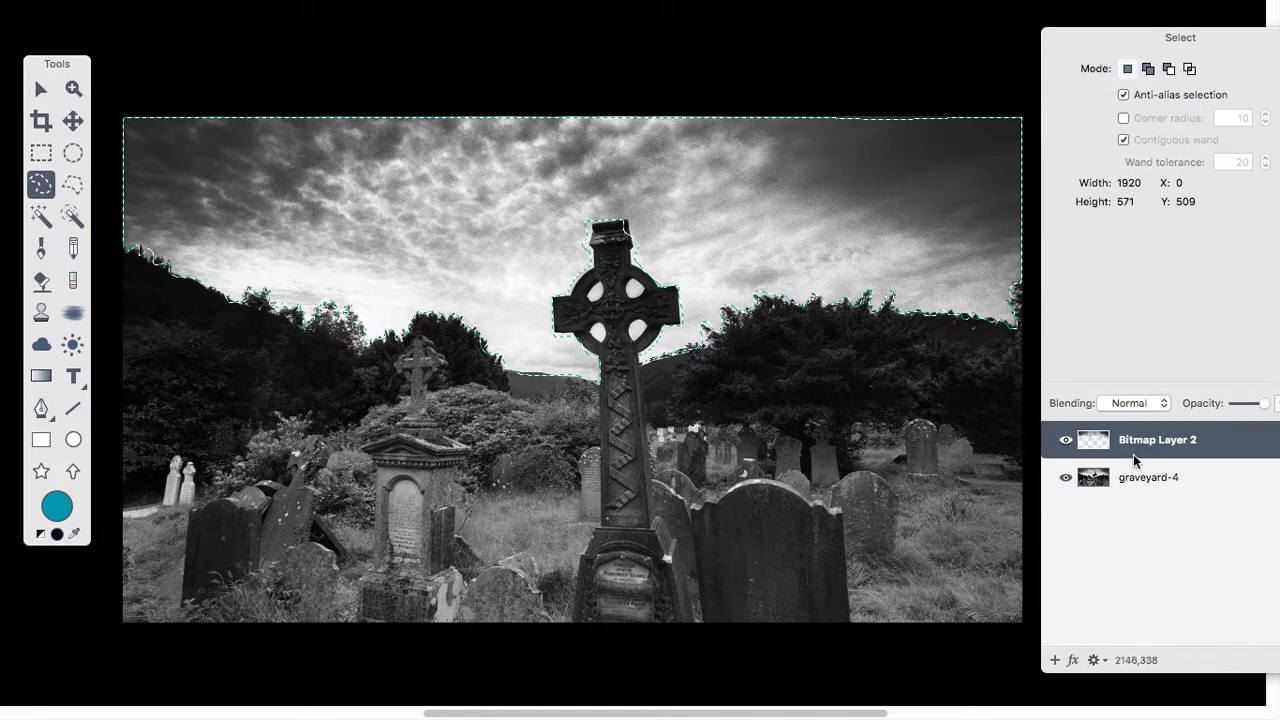
double_click(1141, 438)
text(sky)
key(Return)
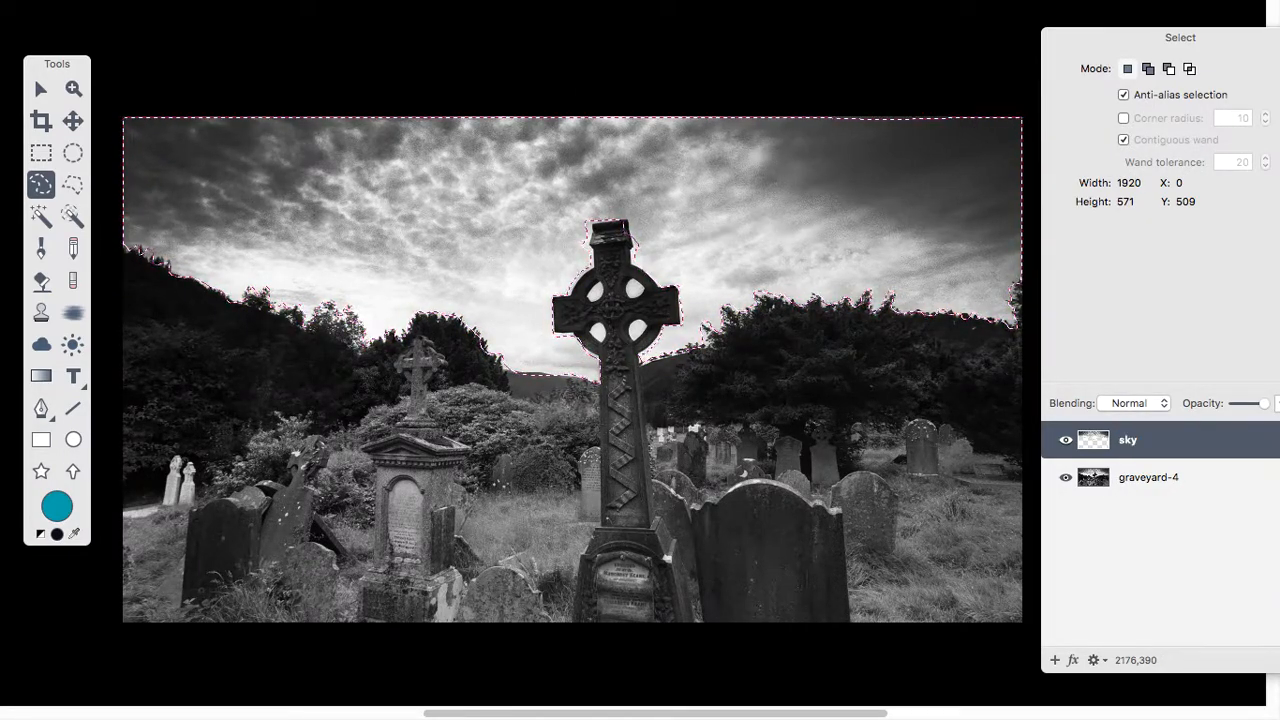
Hide the graveyard-4 layer and apply a Color Monochrome filter to the sky layer at intensity 0.85.
click(1066, 478)
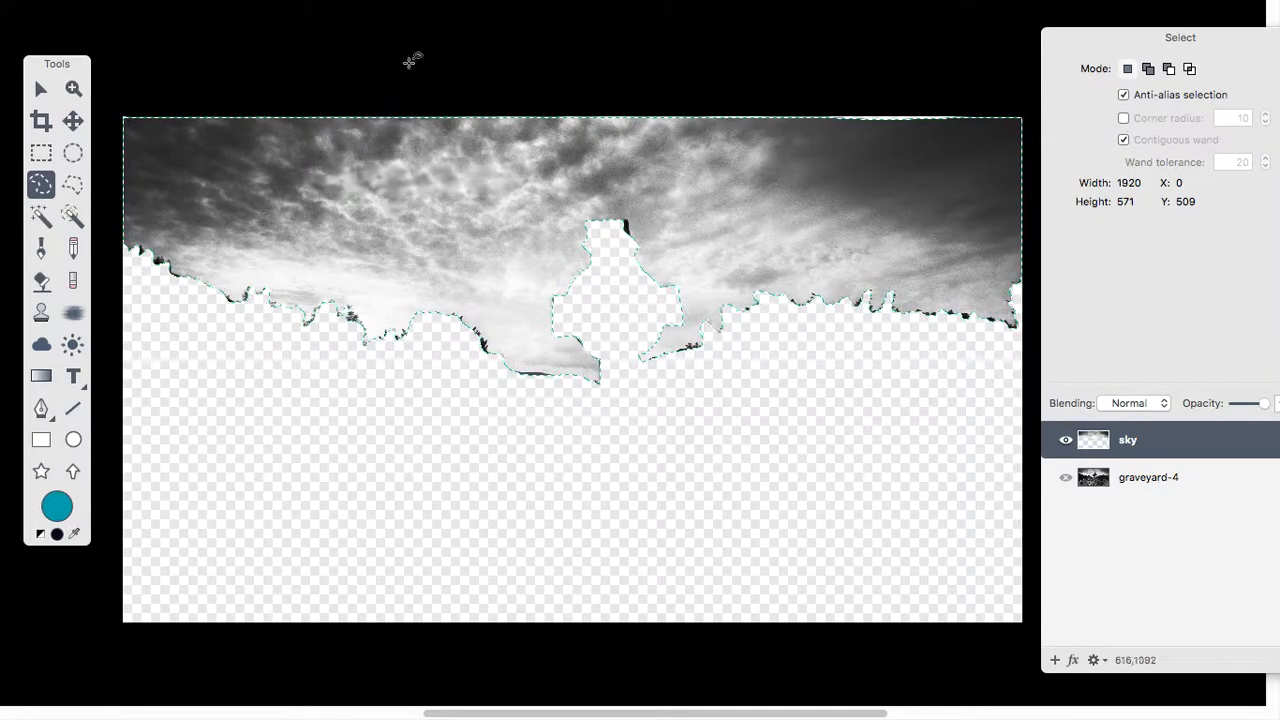
mouse_move(385, 5)
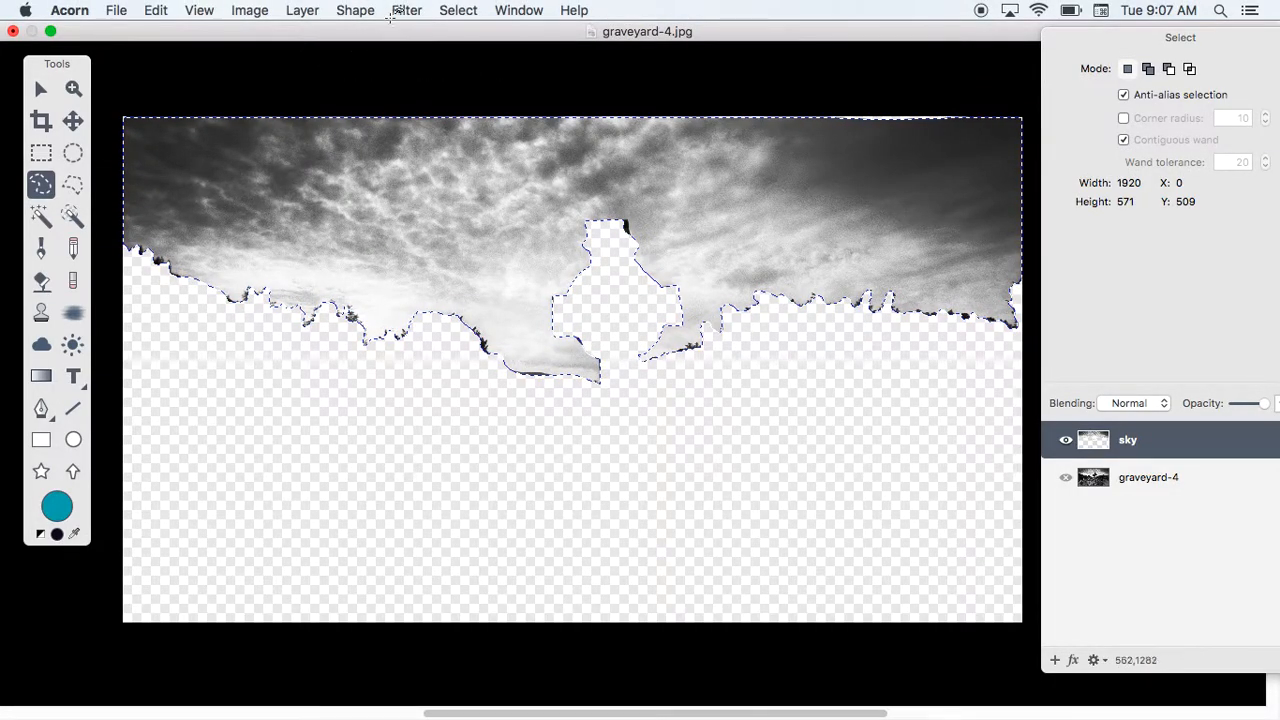
click(407, 11)
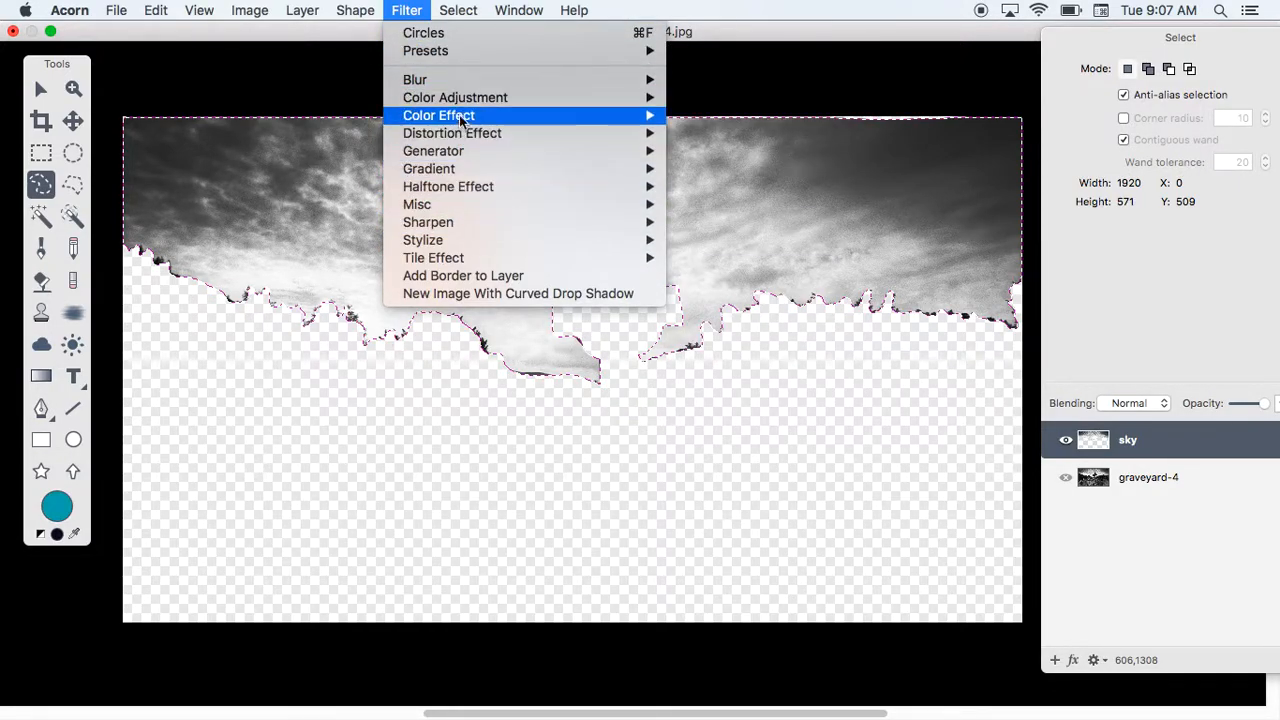
mouse_move(462, 102)
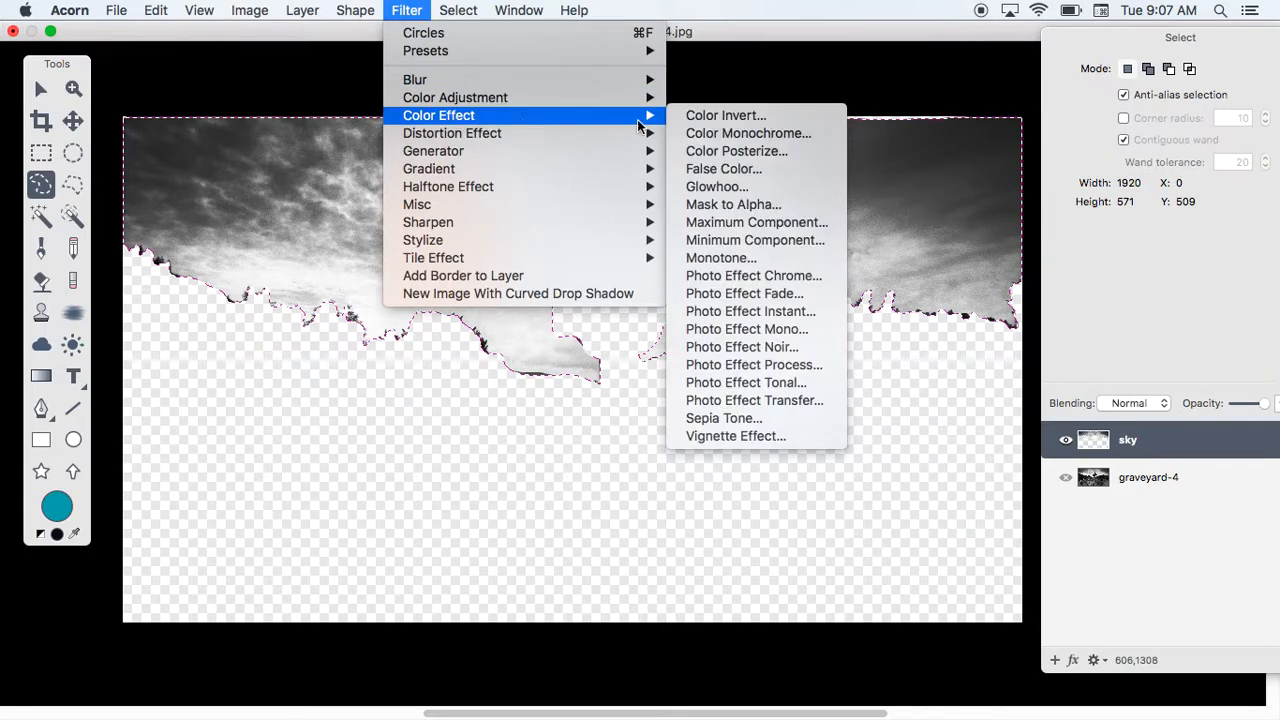
click(741, 134)
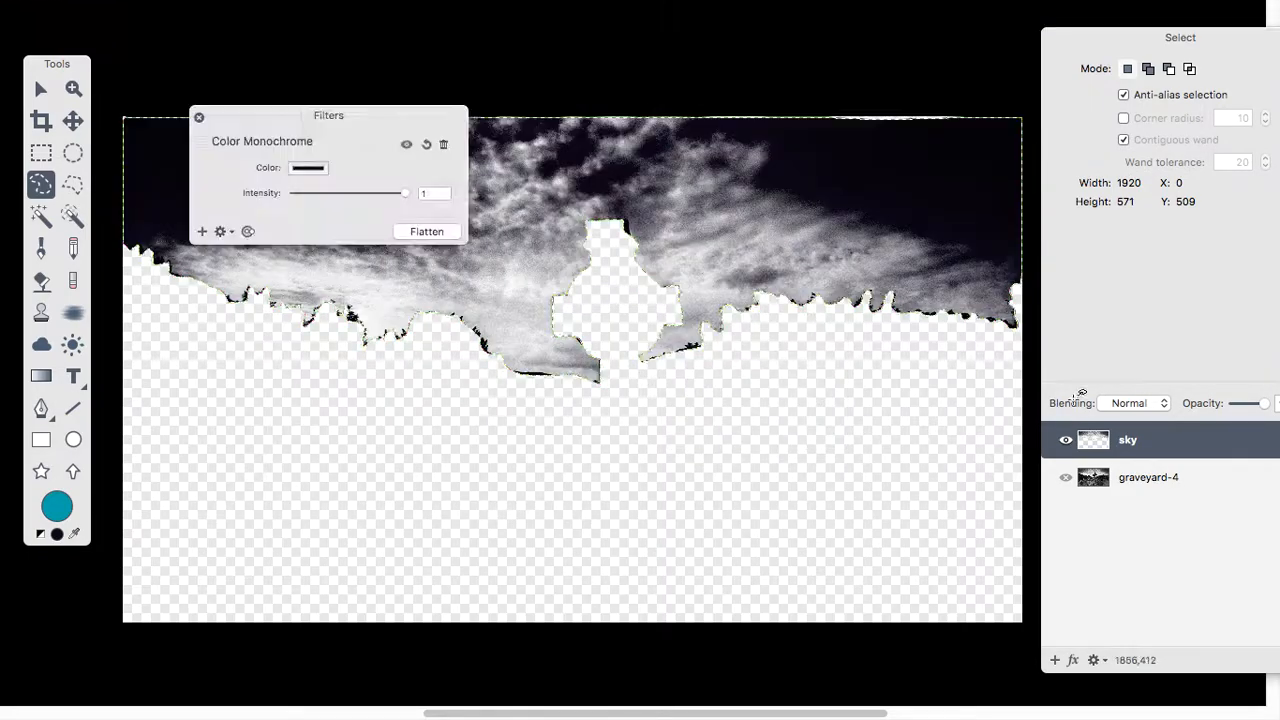
drag(402, 119, 884, 429)
mouse_move(885, 507)
mouse_down()
mouse_move(775, 503)
mouse_move(891, 503)
mouse_move(800, 503)
mouse_move(871, 503)
mouse_up()
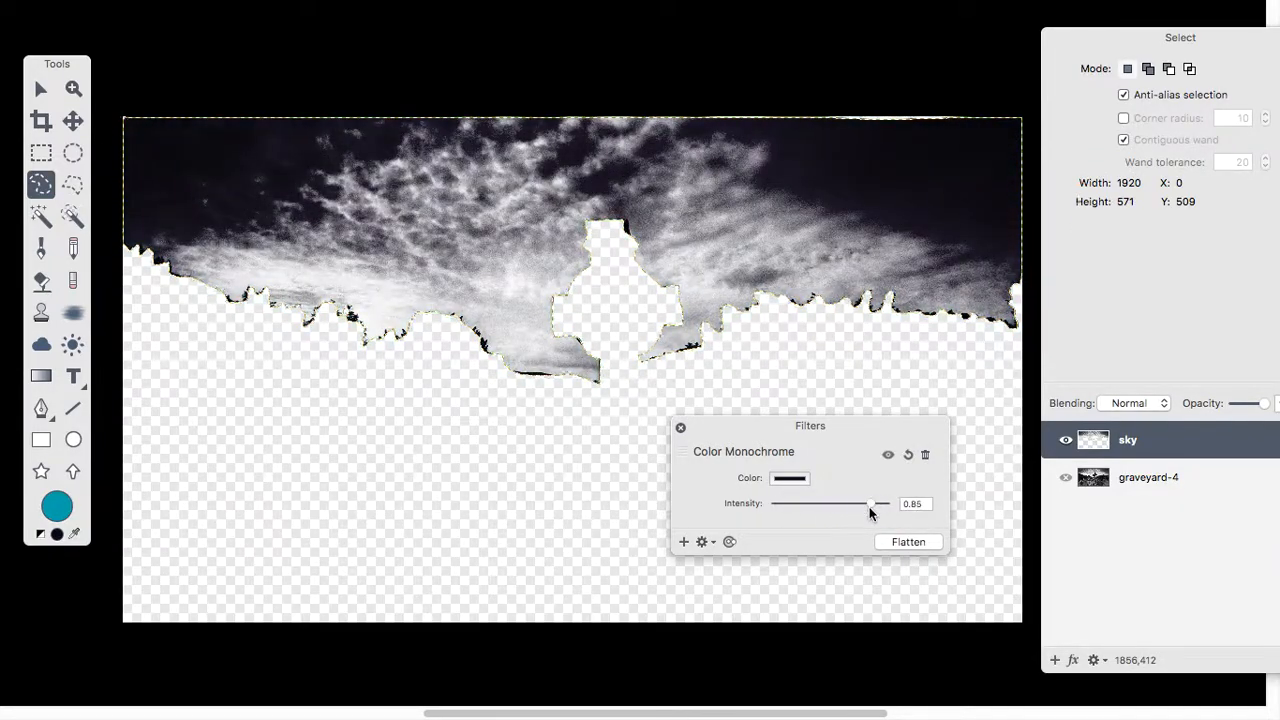
Set the Color Monochrome colour to dark magenta purple with intensity 1 and flatten the filter into the sky layer.
click(790, 479)
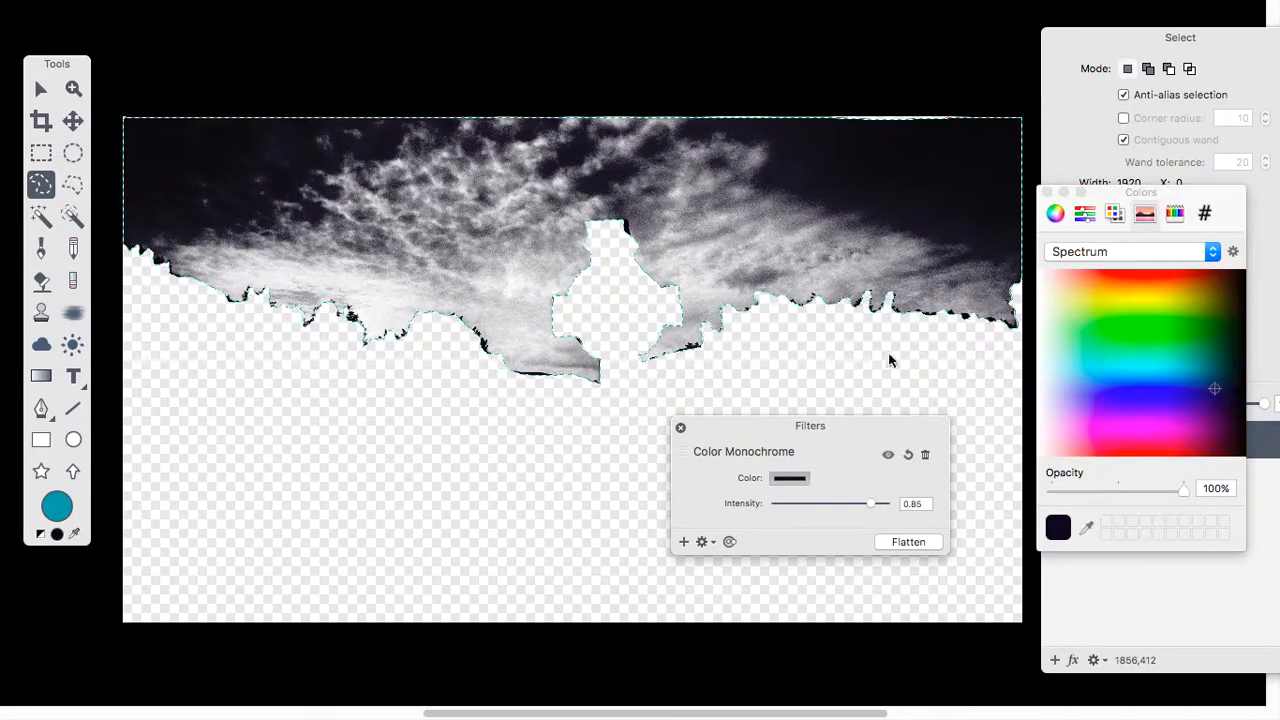
drag(1215, 393, 1210, 437)
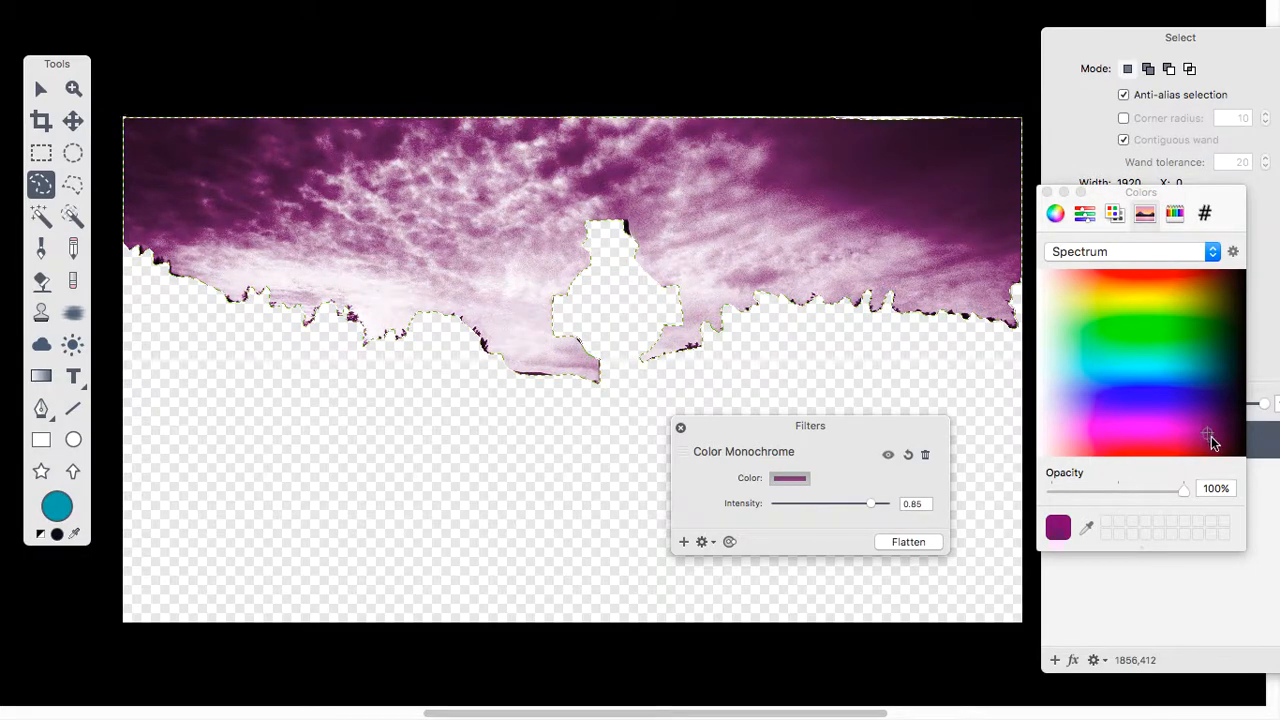
drag(871, 508, 887, 509)
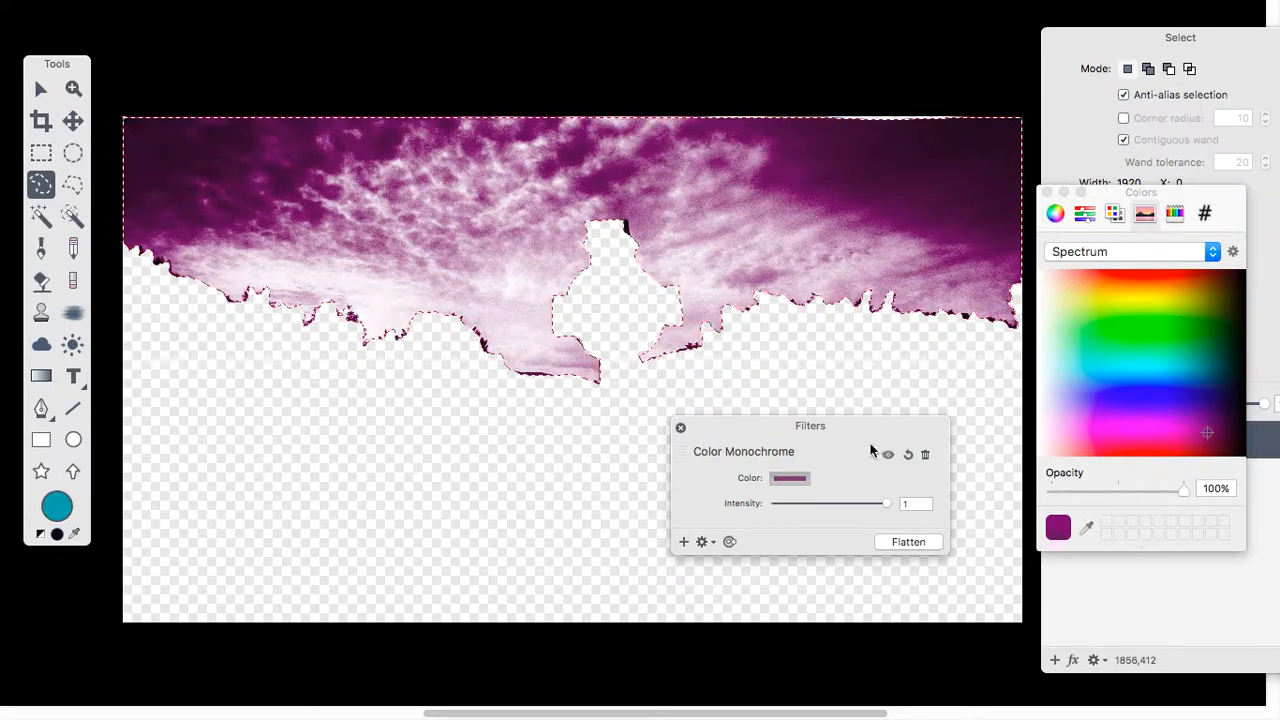
click(906, 543)
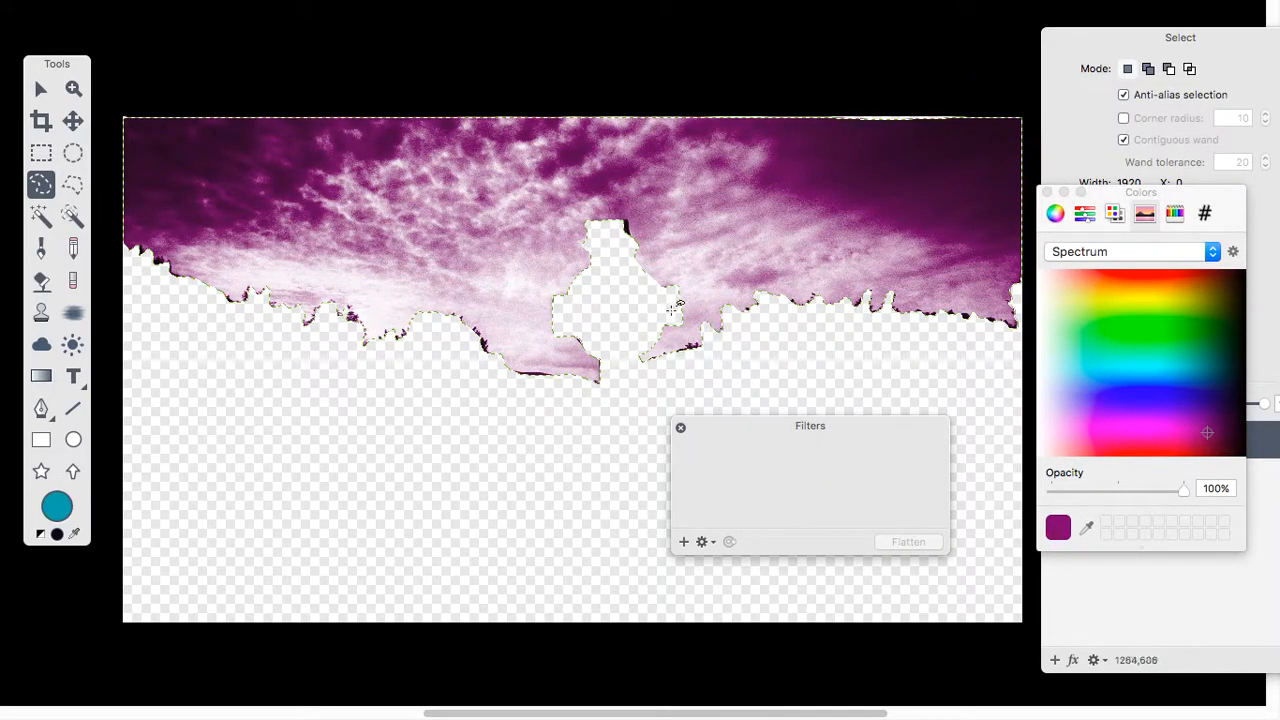
click(681, 428)
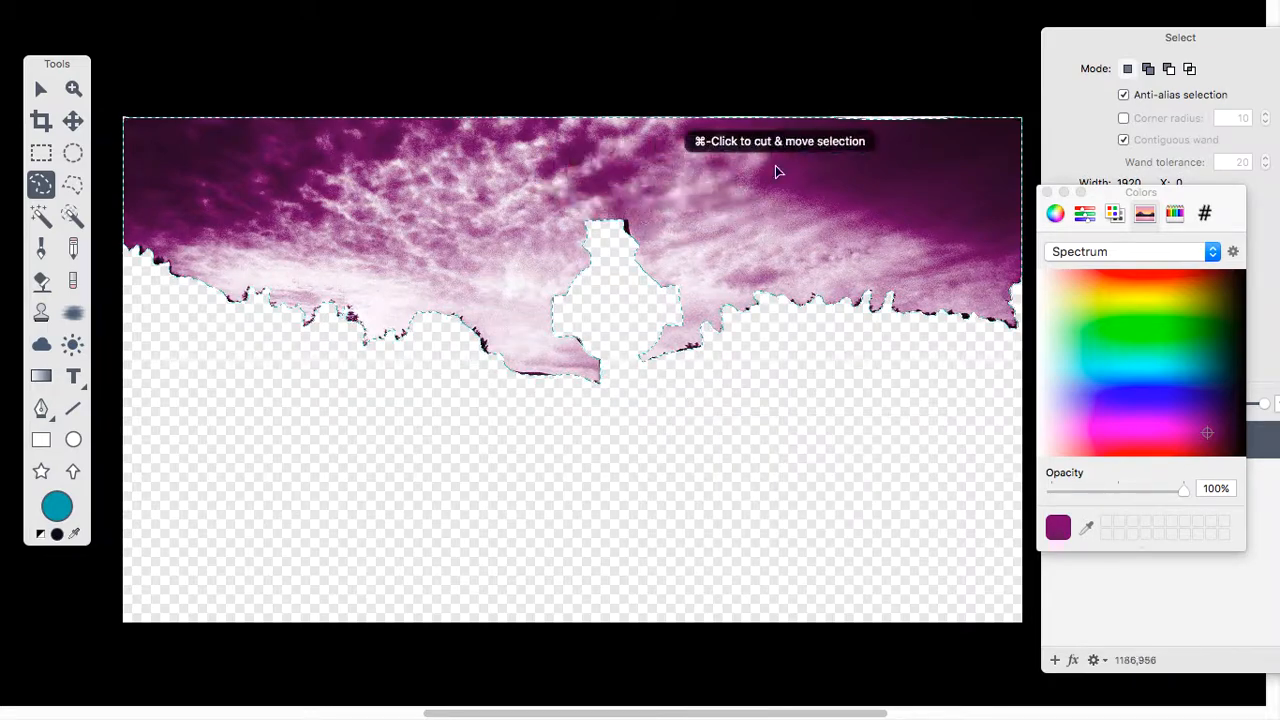
Clear the sky selection and show the graveyard-4 layer again.
drag(1100, 195, 133, 375)
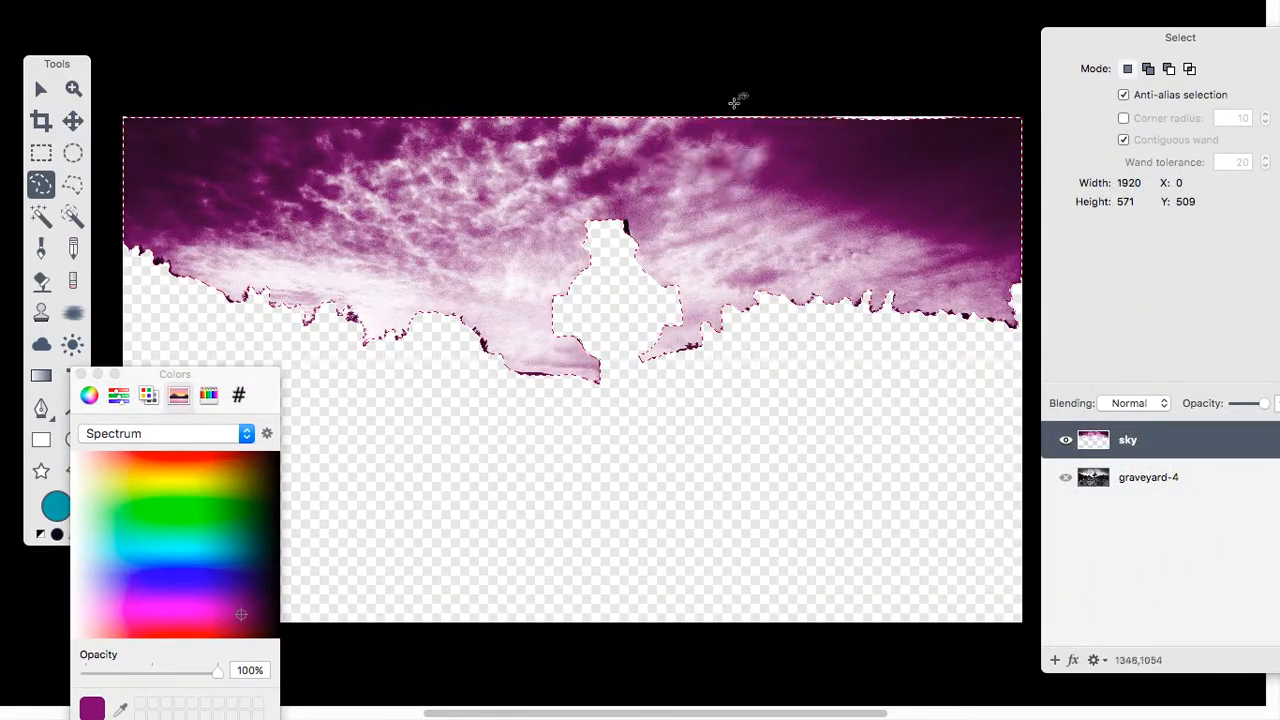
click(700, 328)
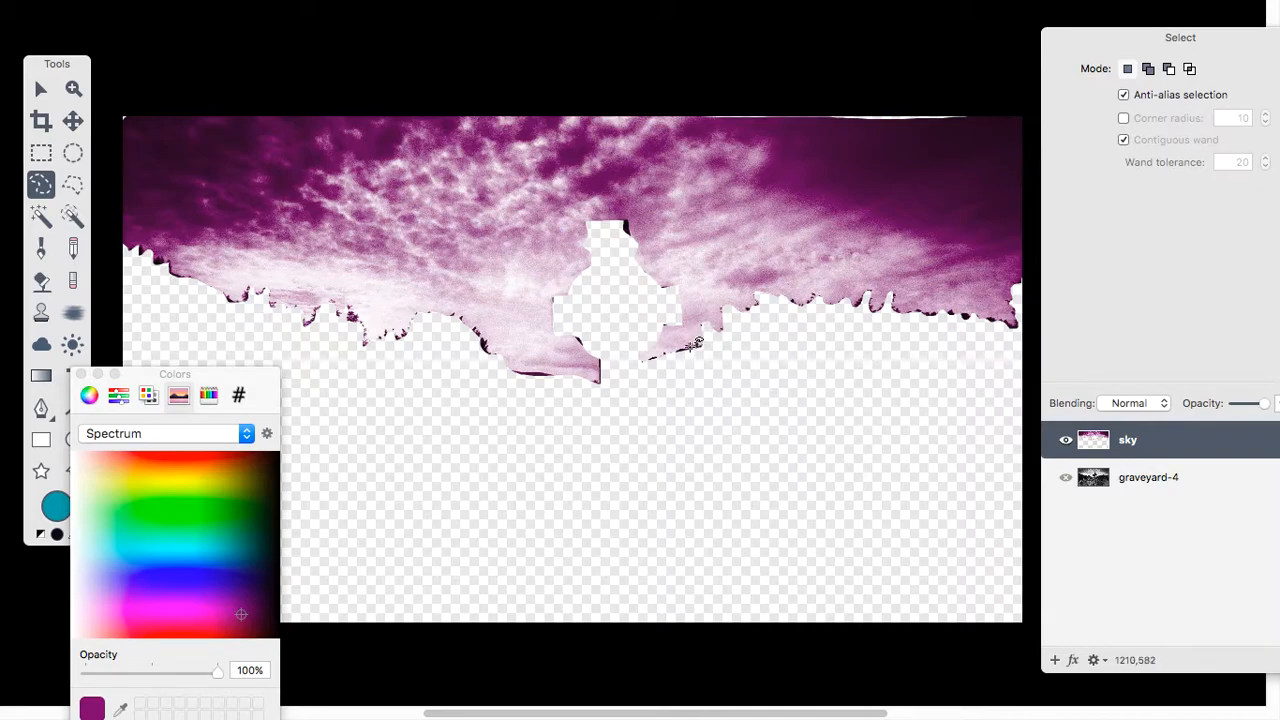
click(1066, 479)
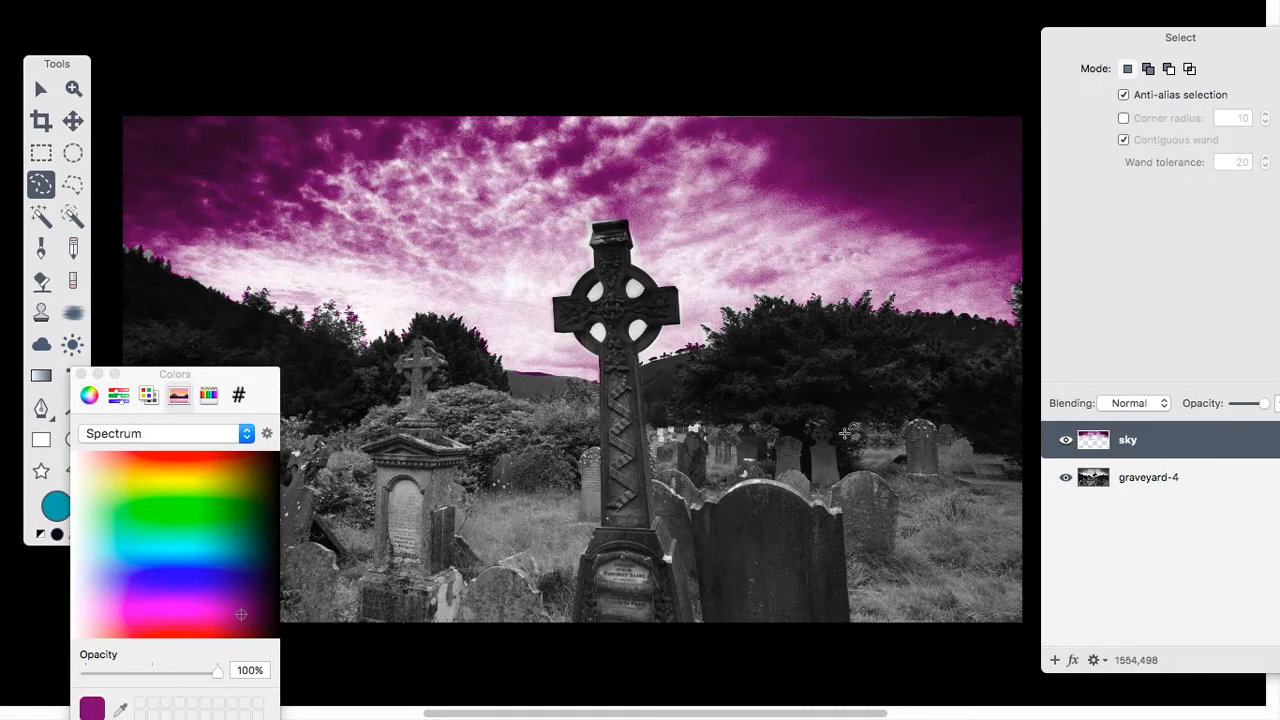
Switch the sky layer's visibility off and on to compare the original and purple skies.
click(1066, 440)
click(1067, 439)
click(1068, 438)
click(1067, 441)
click(1068, 442)
click(1068, 442)
On the graveyard-4 layer, trace a polygonal selection around the carved zigzag ribbon on the cross's shaft.
key(super+plus)
key(super+plus)
key(super+plus)
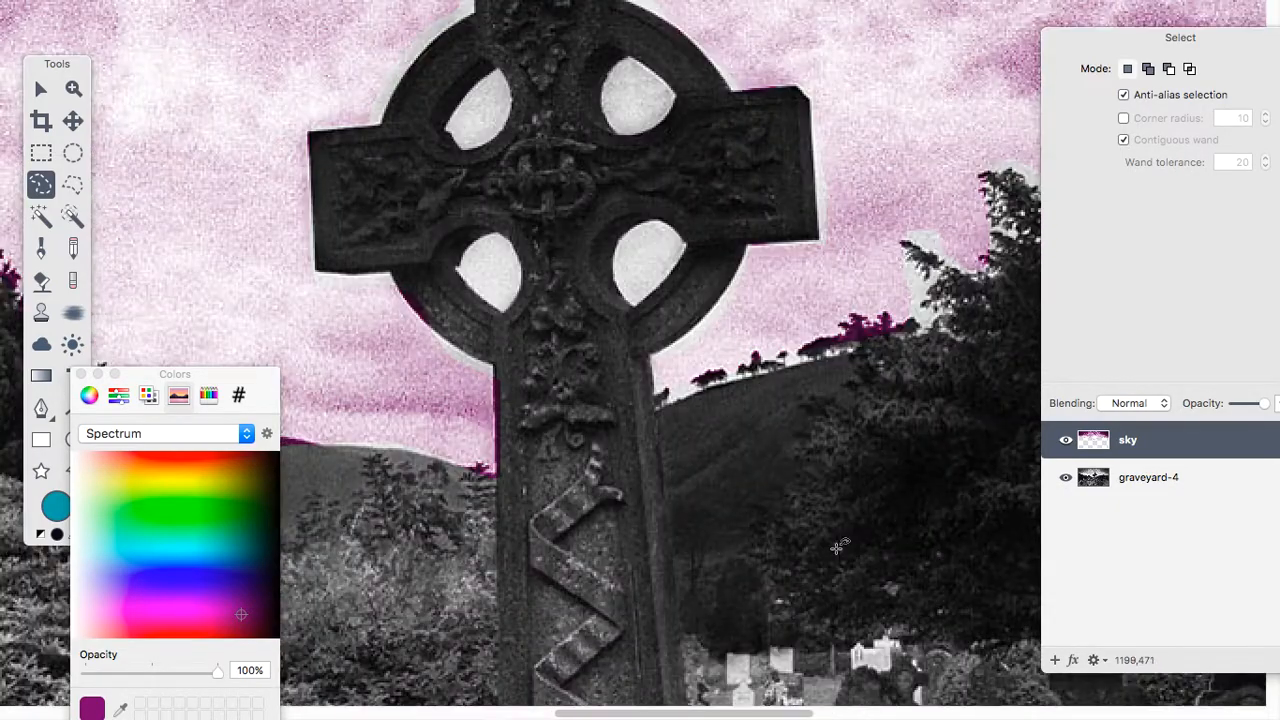
scroll(831, 519, down, 10)
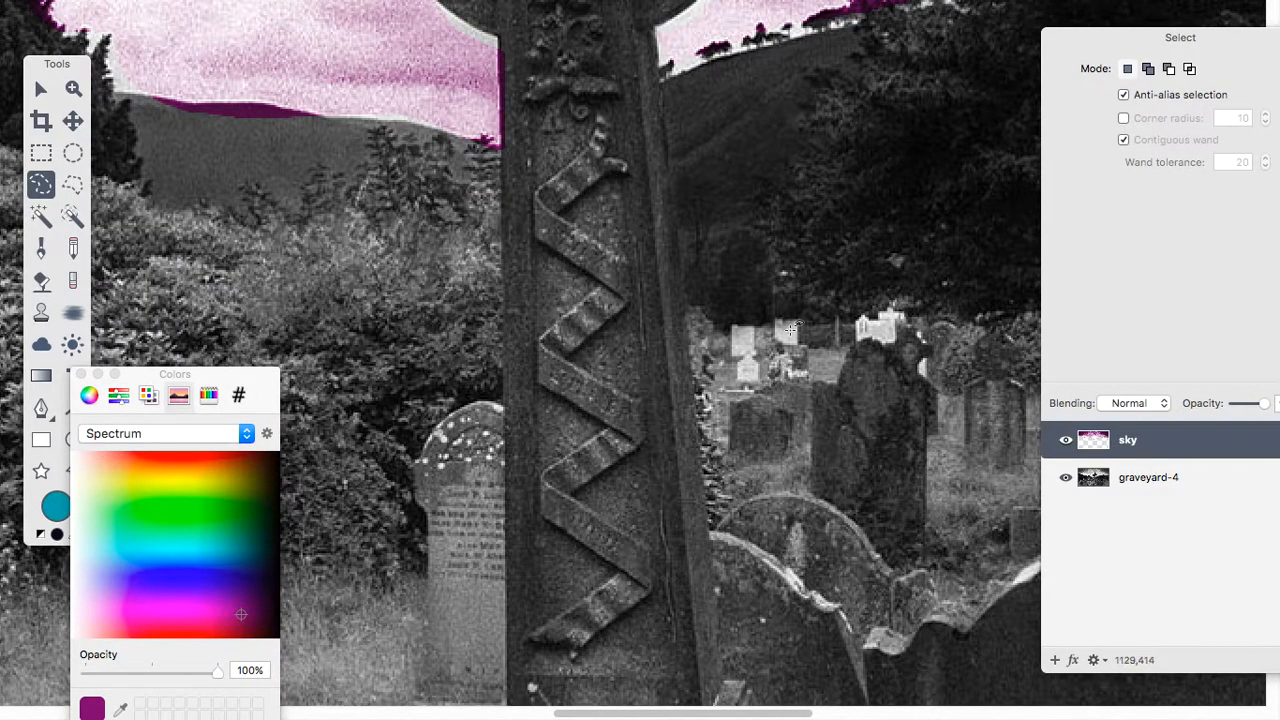
click(1153, 481)
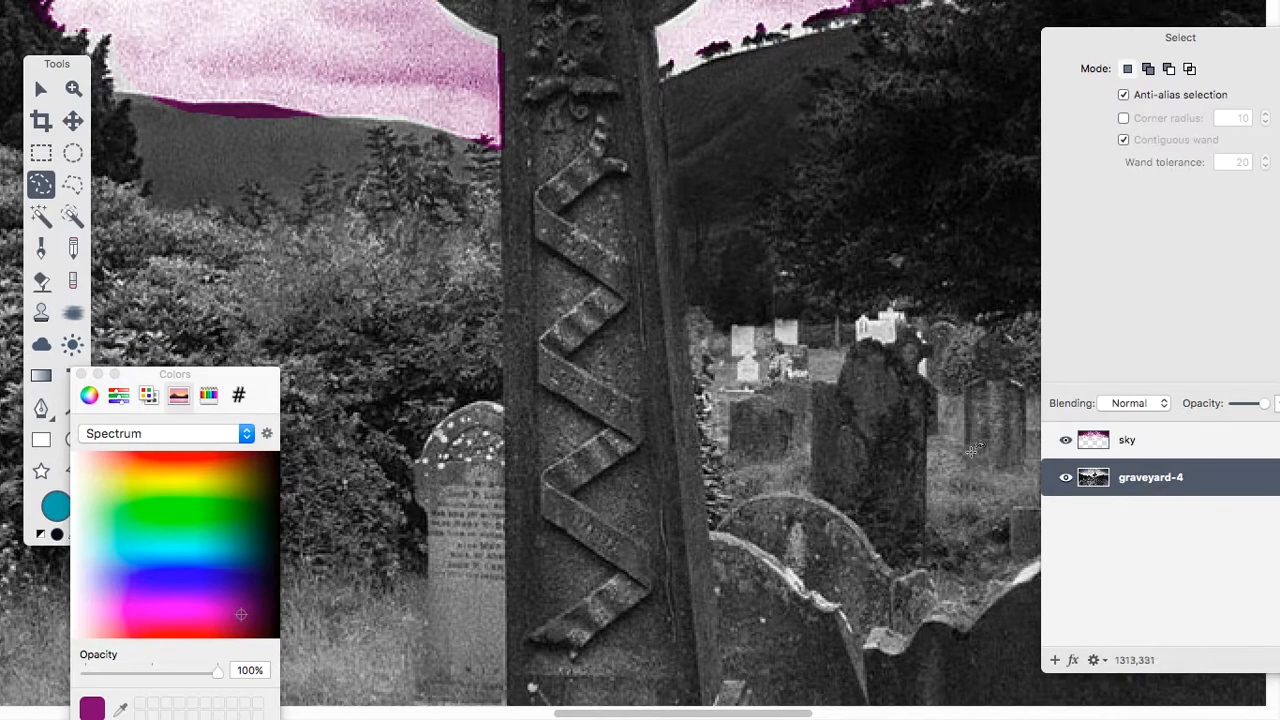
drag(148, 378, 199, 354)
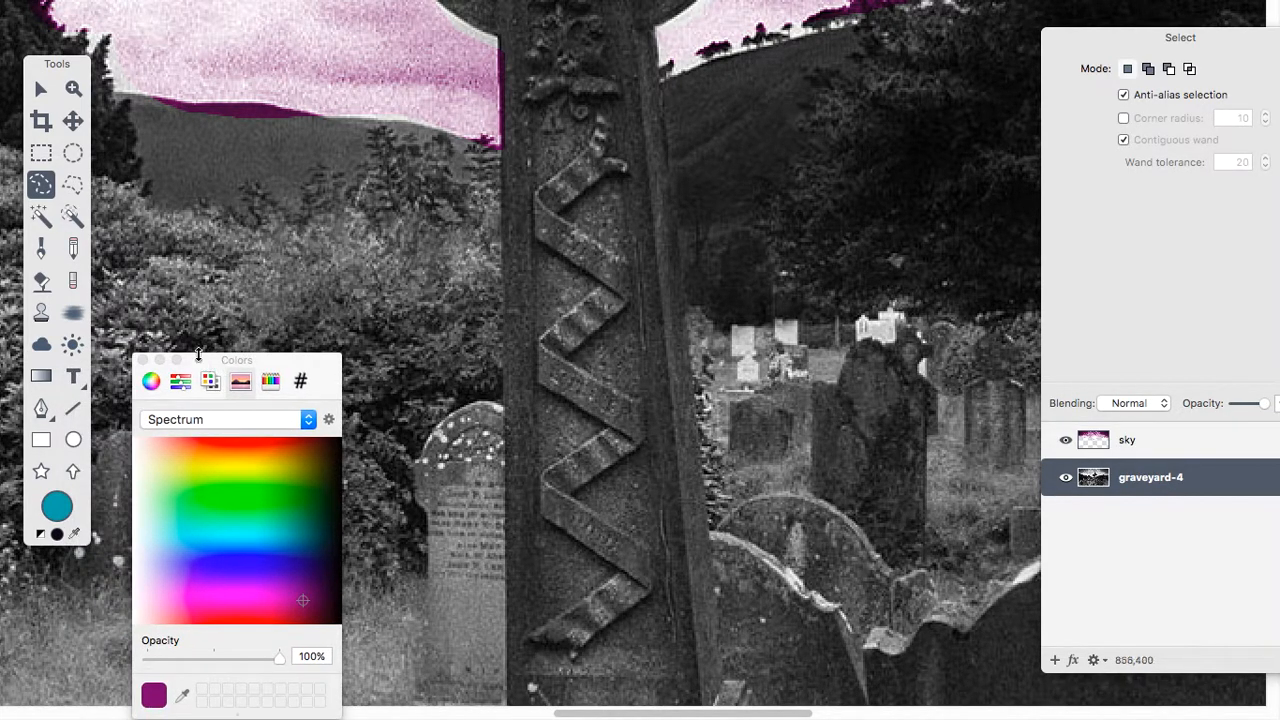
click(73, 186)
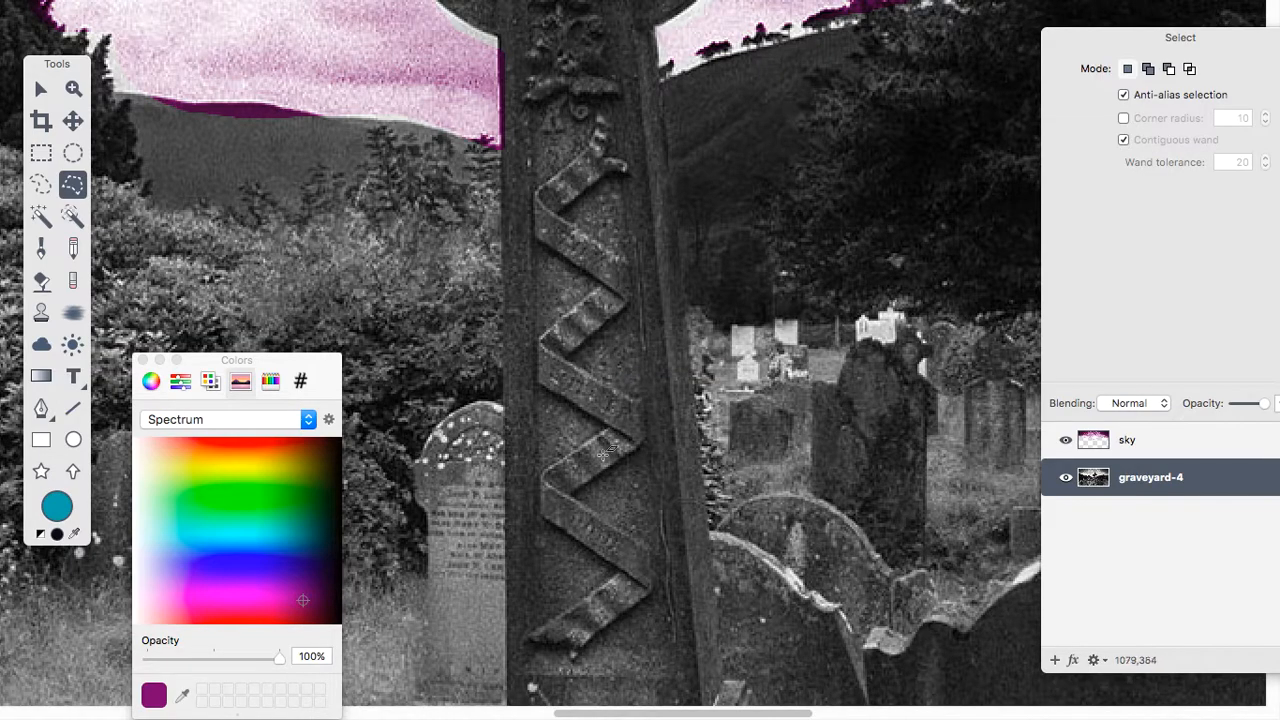
click(534, 629)
click(613, 573)
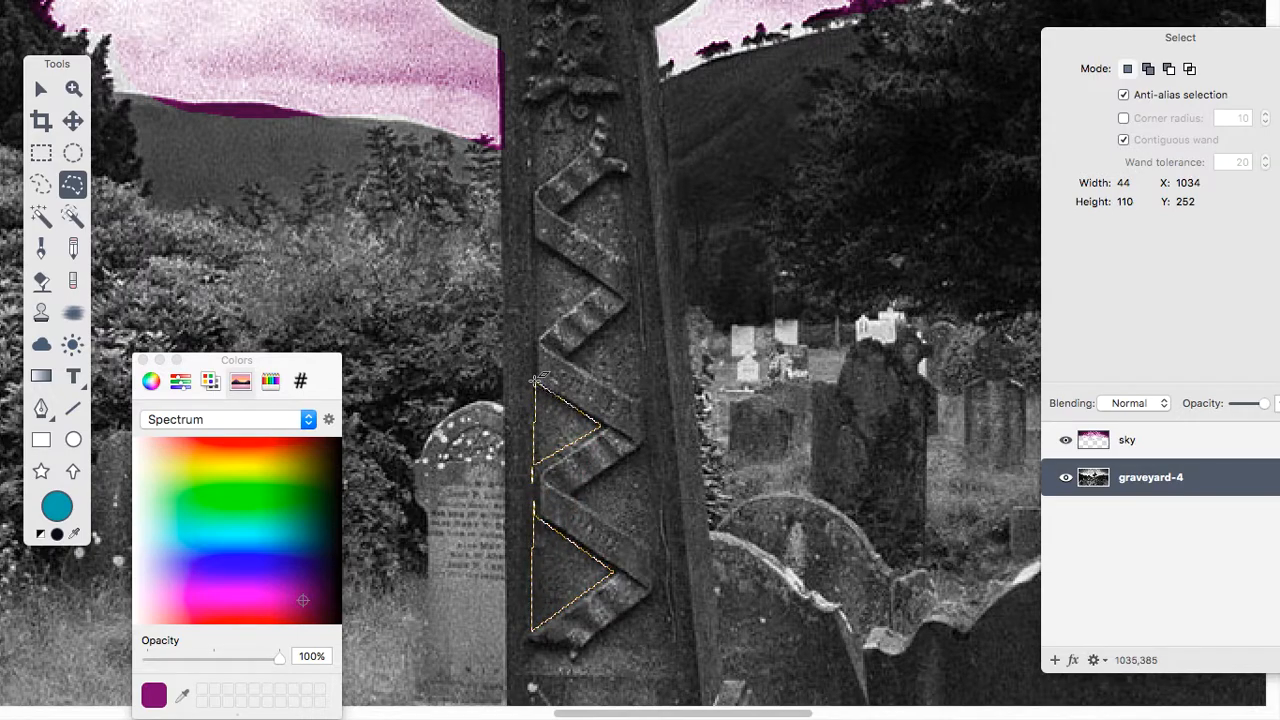
click(530, 336)
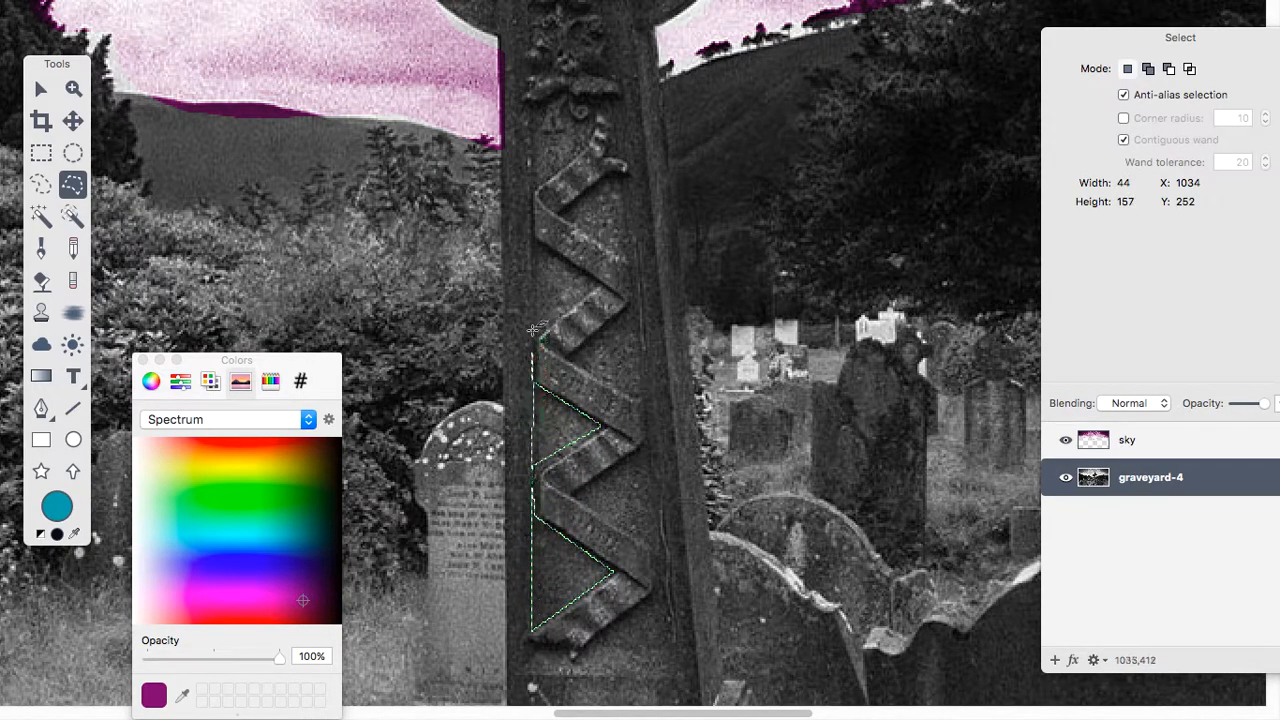
click(598, 285)
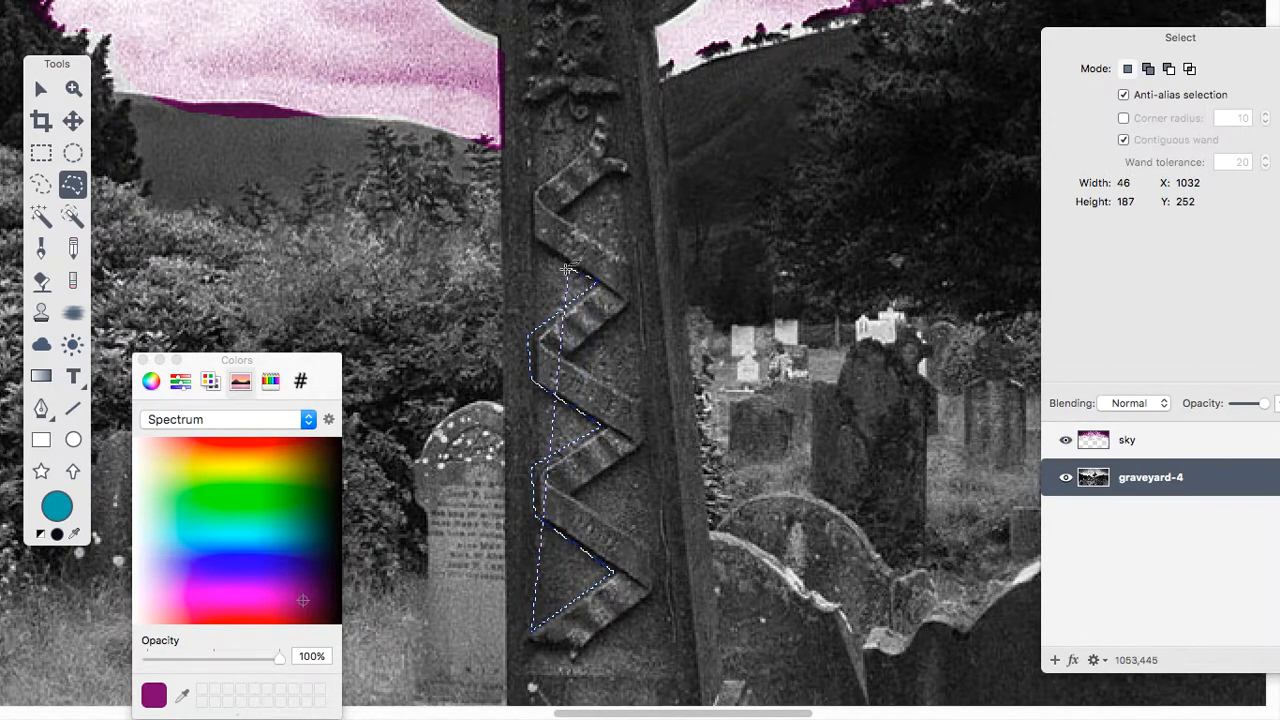
click(530, 237)
click(538, 184)
click(522, 186)
click(598, 106)
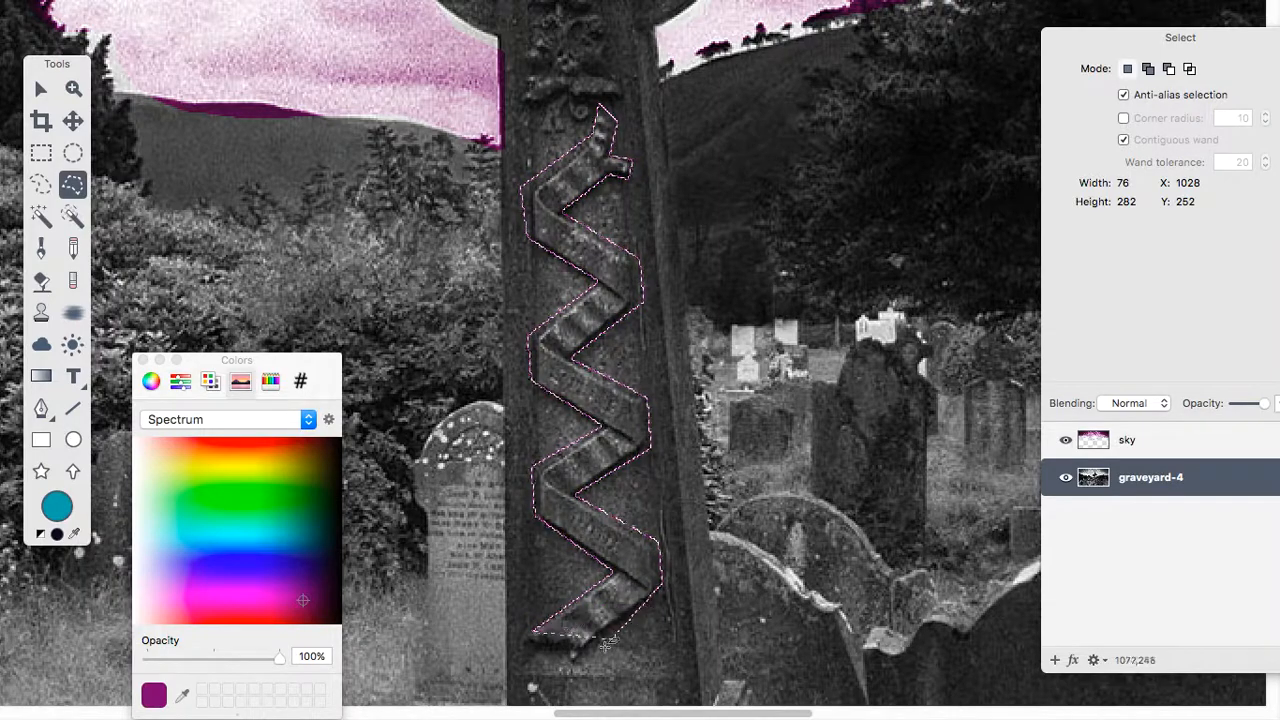
click(540, 640)
mouse_move(477, 8)
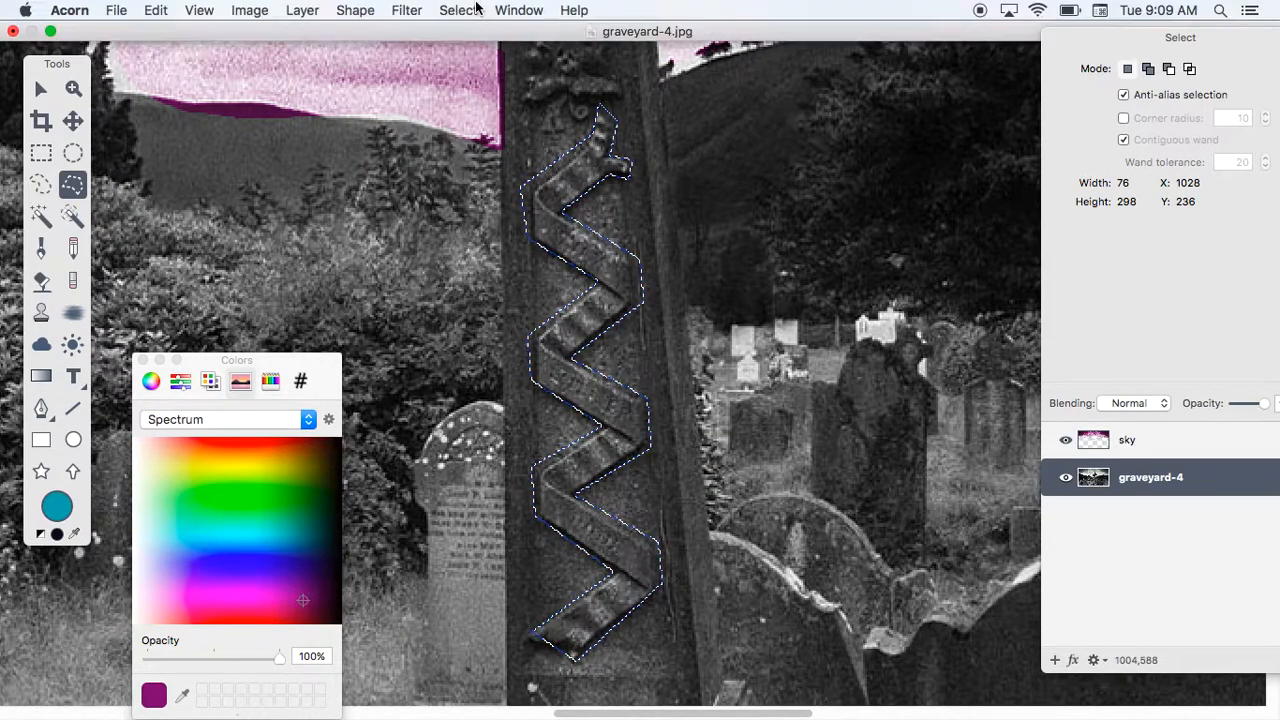
Copy the selected zigzag carving from graveyard-4 onto a new layer and name it "ribbon".
click(310, 10)
click(370, 51)
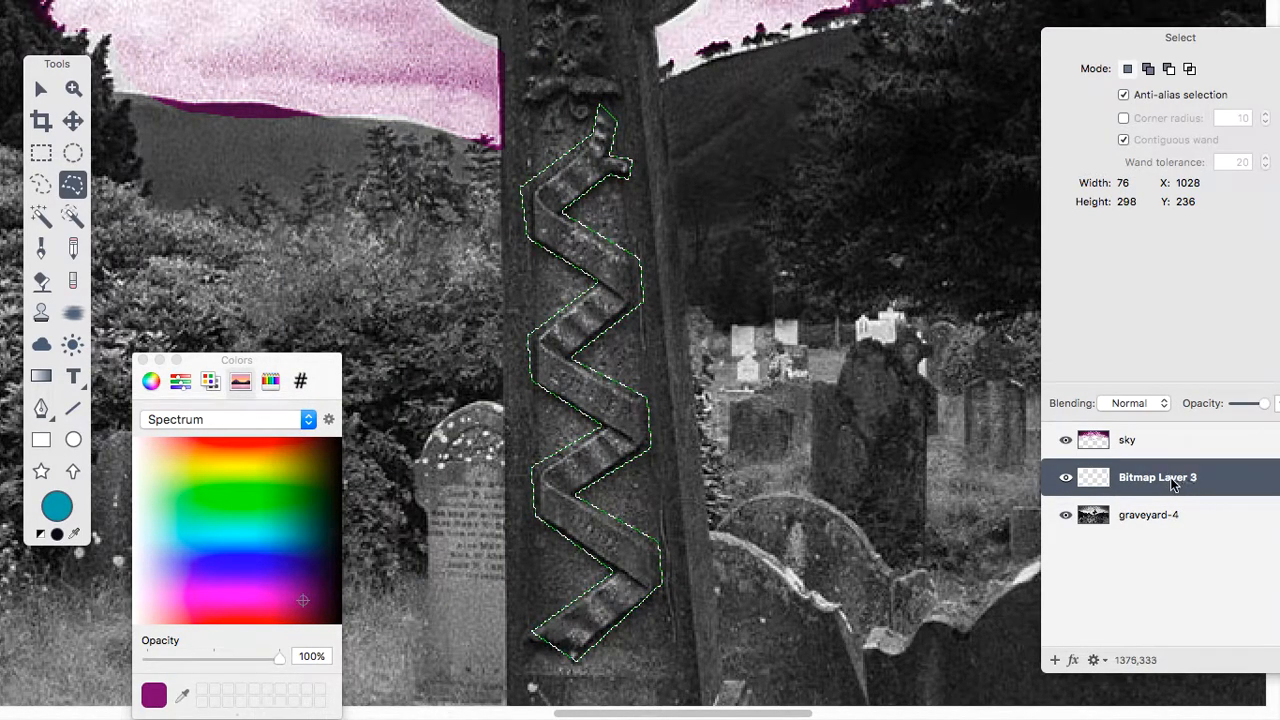
double_click(1176, 478)
text(ribbon)
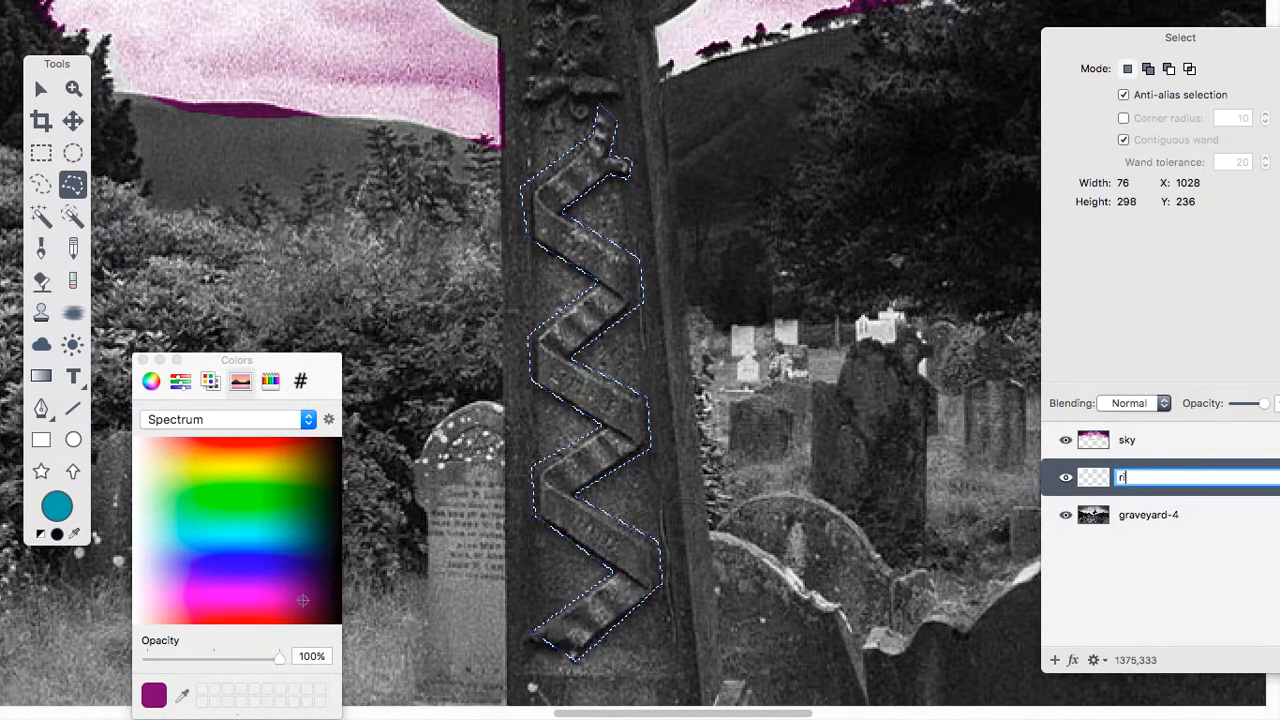
key(Return)
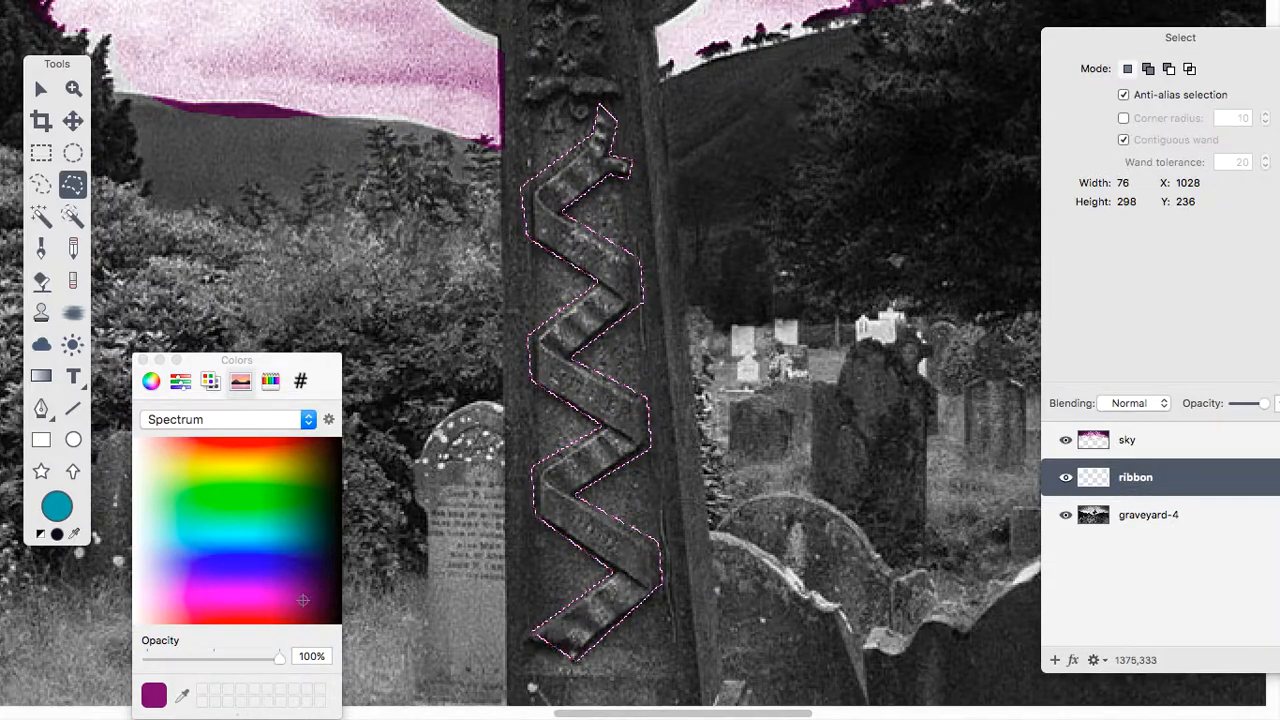
Hide the sky and graveyard-4 layers to isolate the ribbon cutout.
click(1065, 440)
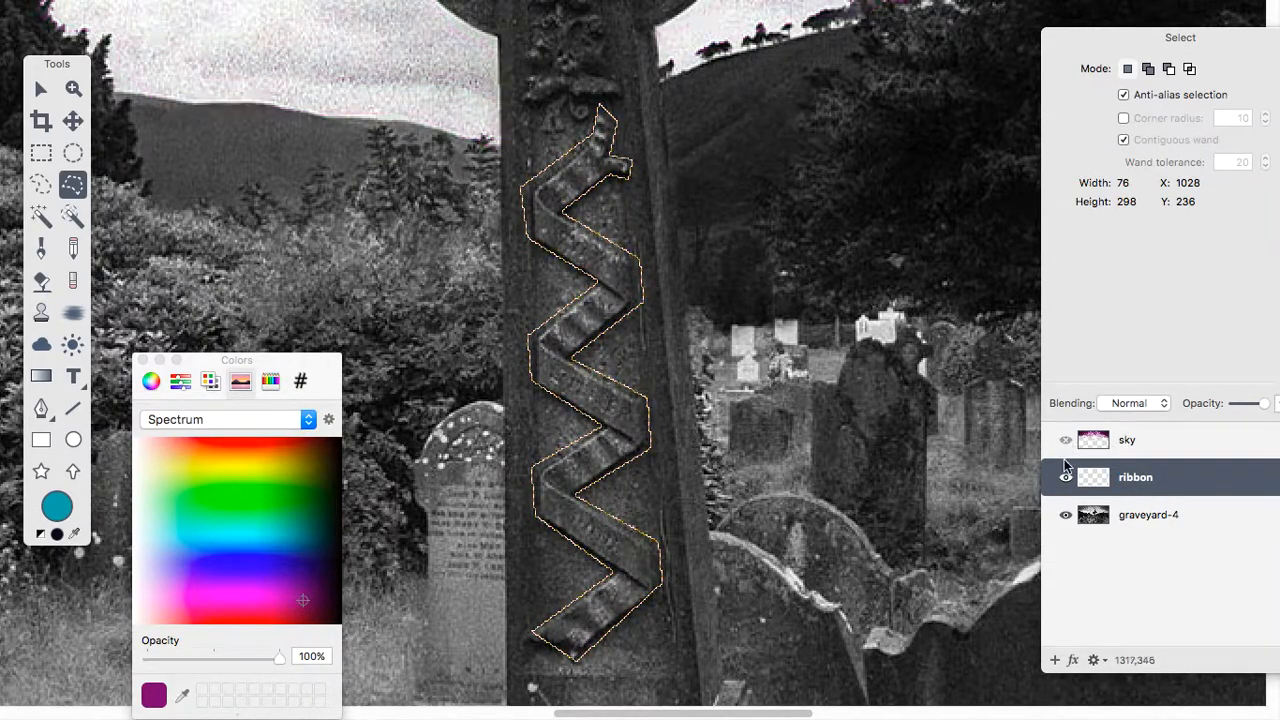
click(1065, 514)
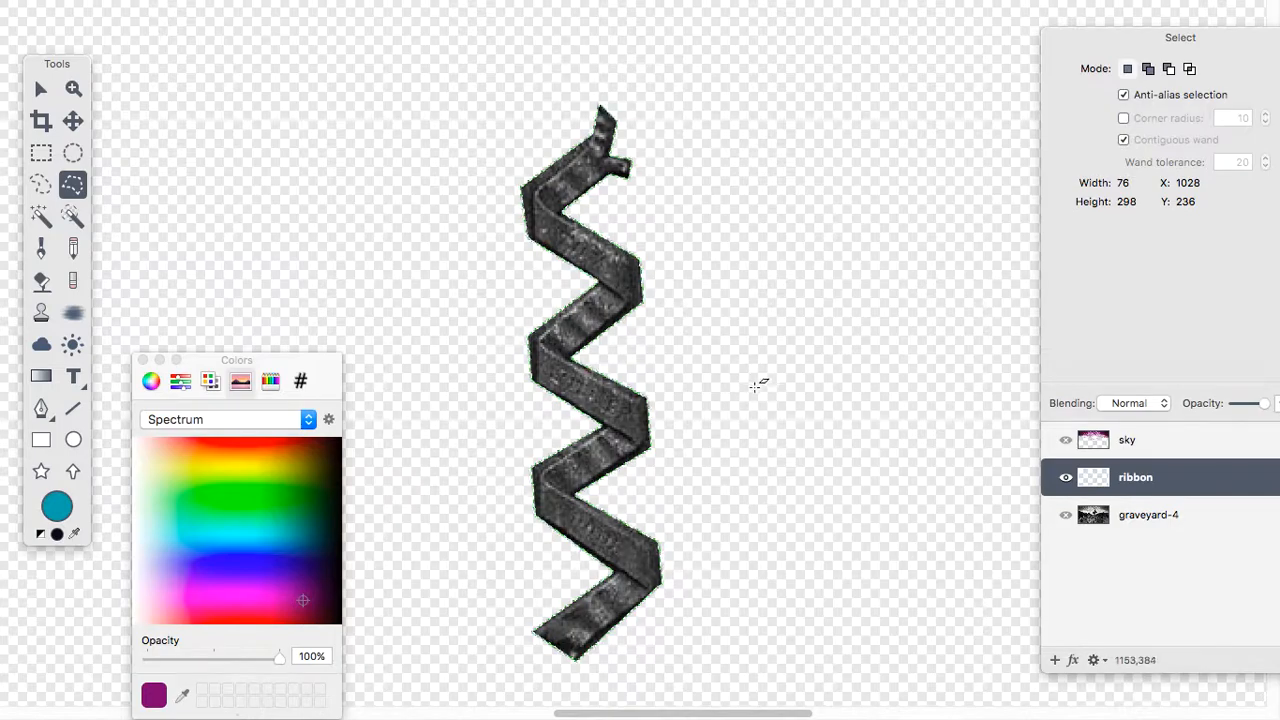
key(super+minus)
drag(693, 360, 666, 328)
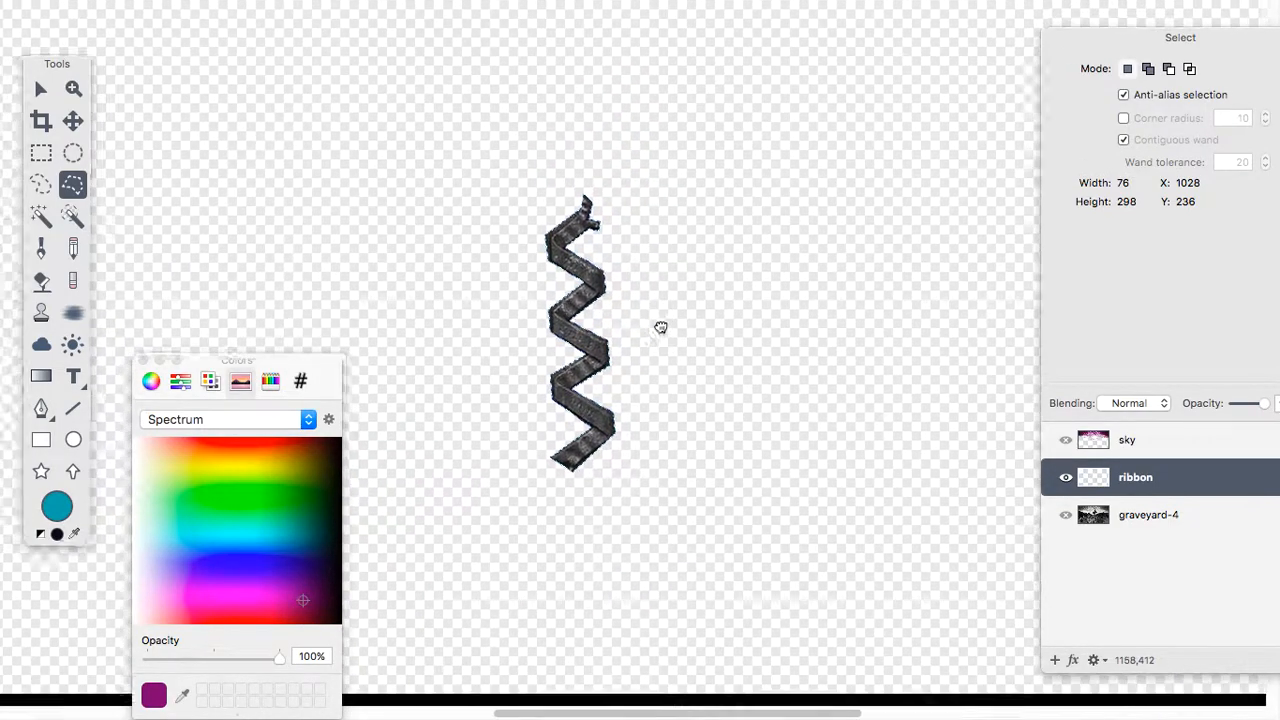
key(super+plus)
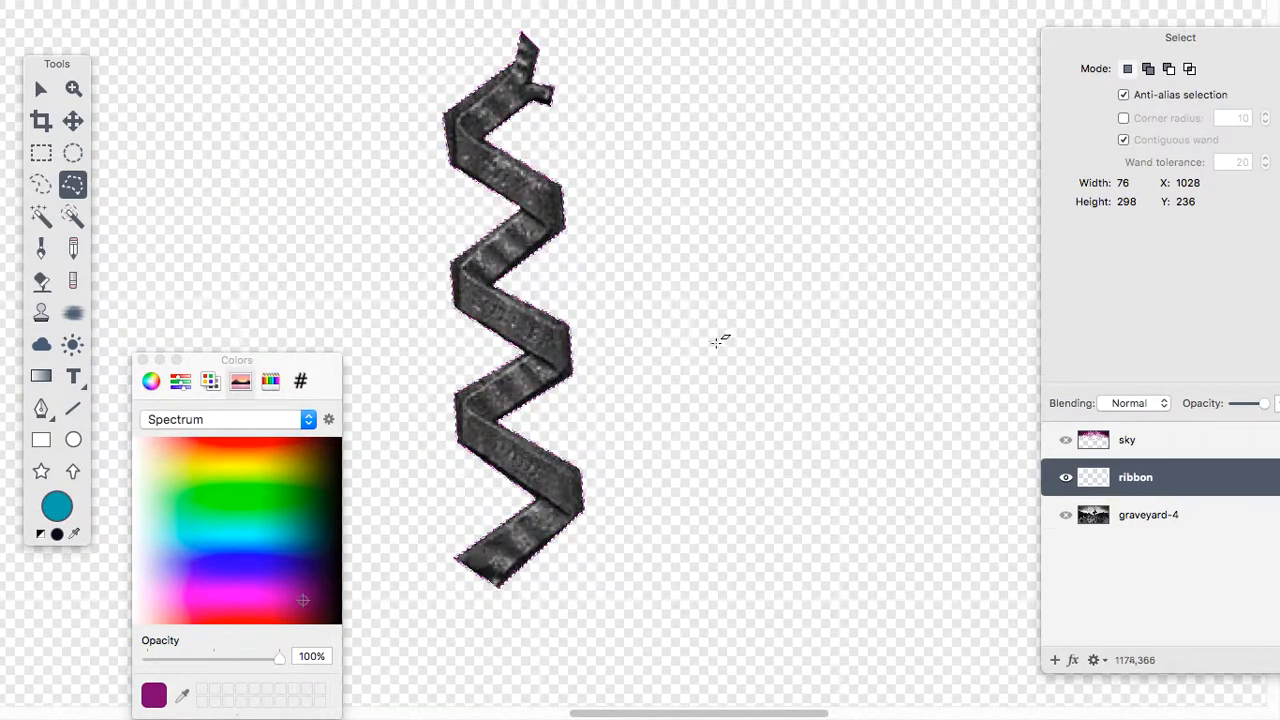
scroll(717, 357, left, 3)
scroll(717, 357, up, 1)
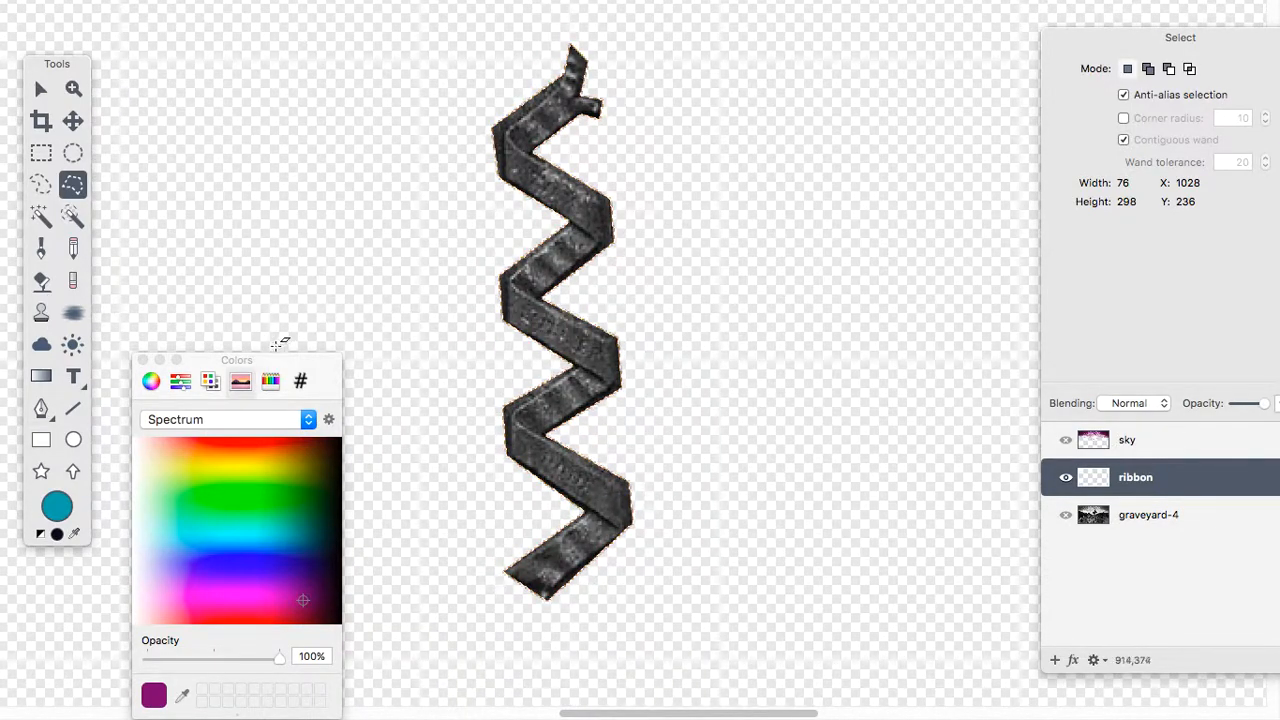
Apply a Color Monochrome filter to the ribbon layer and set its colour to bright red.
drag(271, 362, 329, 192)
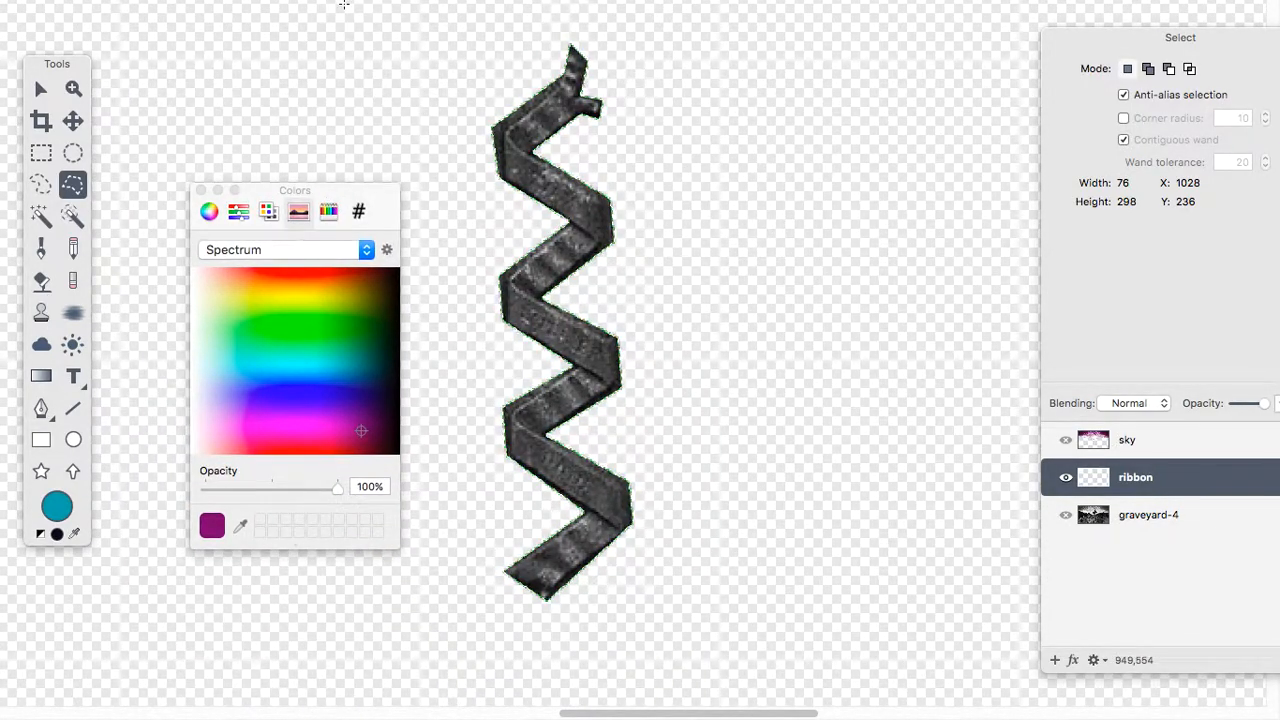
mouse_move(449, 7)
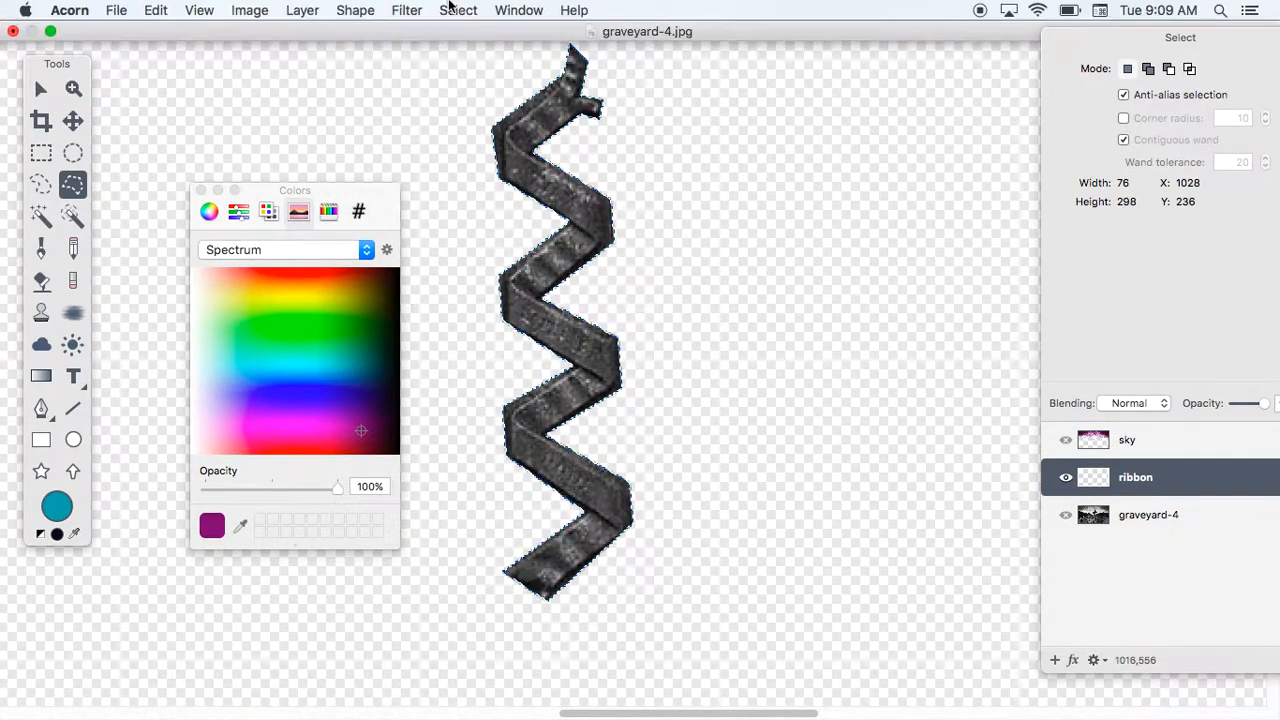
click(408, 8)
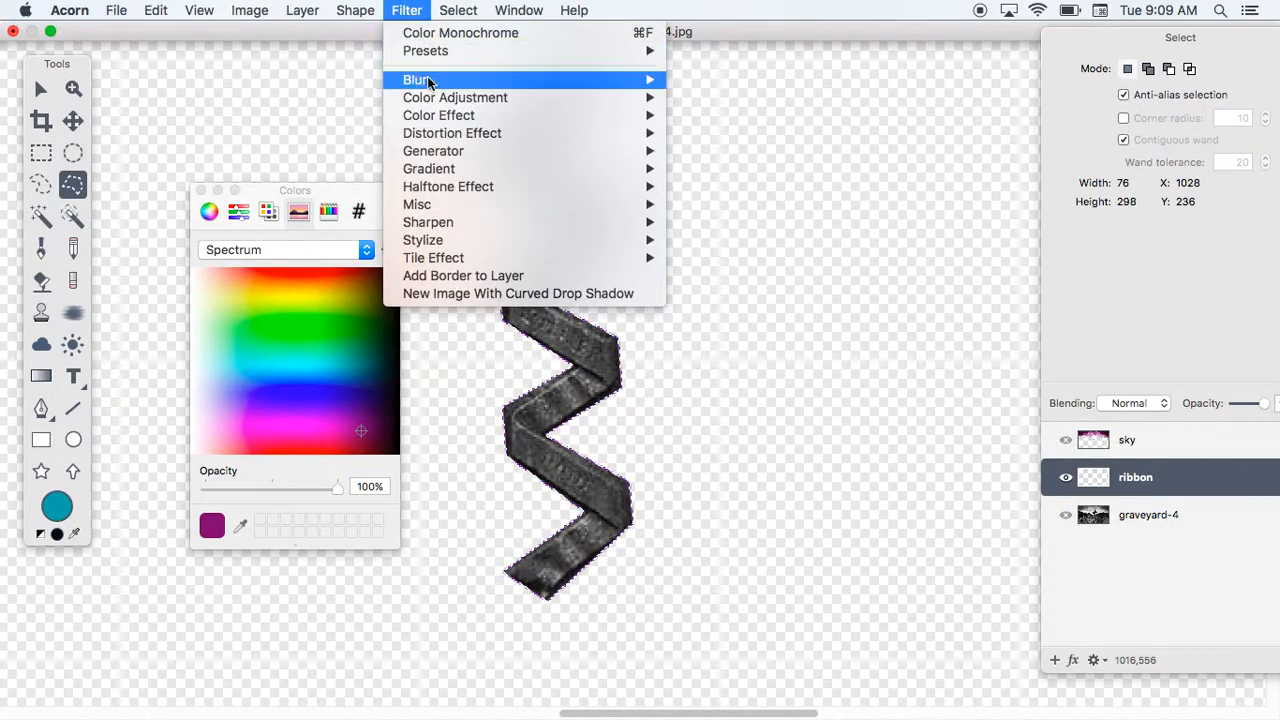
mouse_move(460, 121)
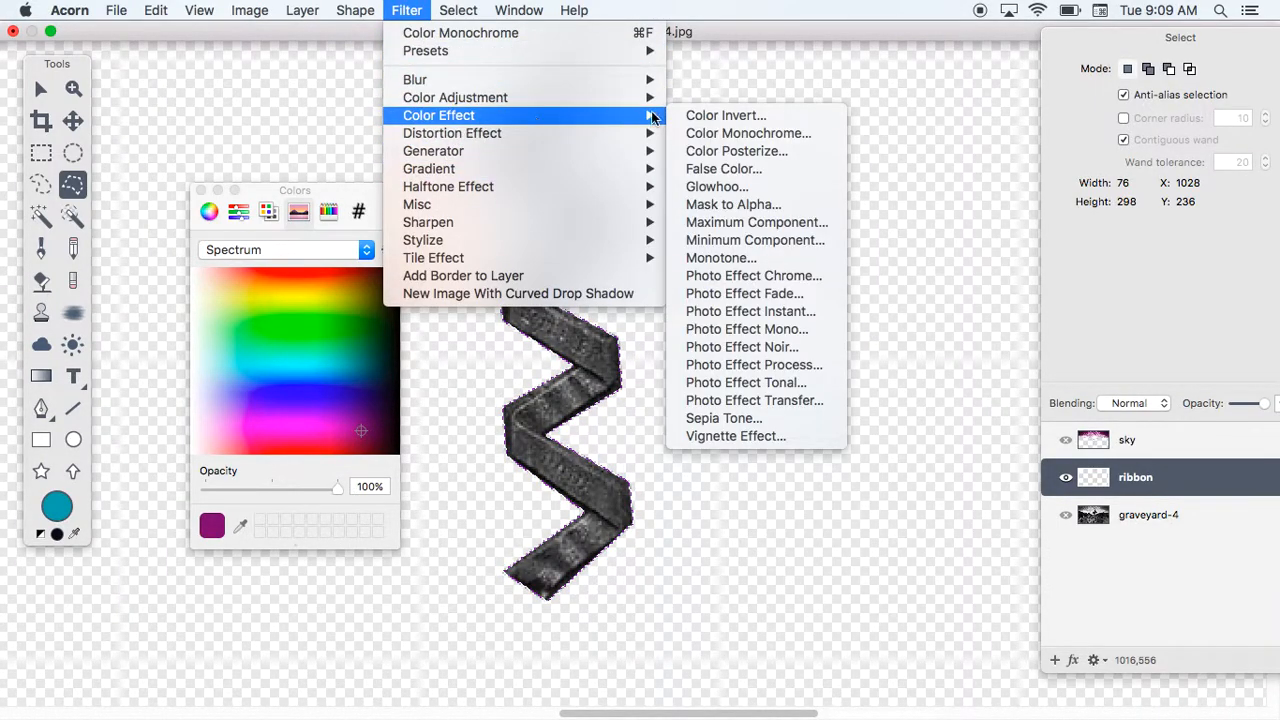
click(748, 140)
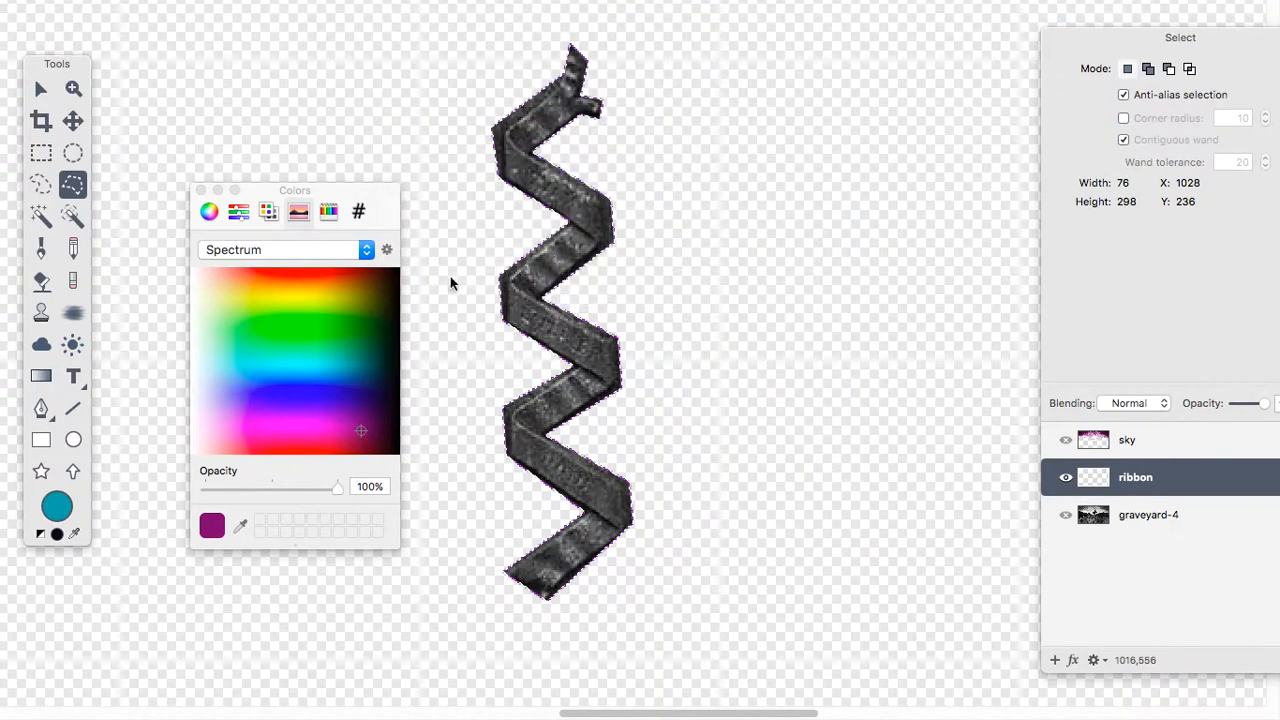
click(790, 479)
click(336, 427)
drag(336, 427, 314, 444)
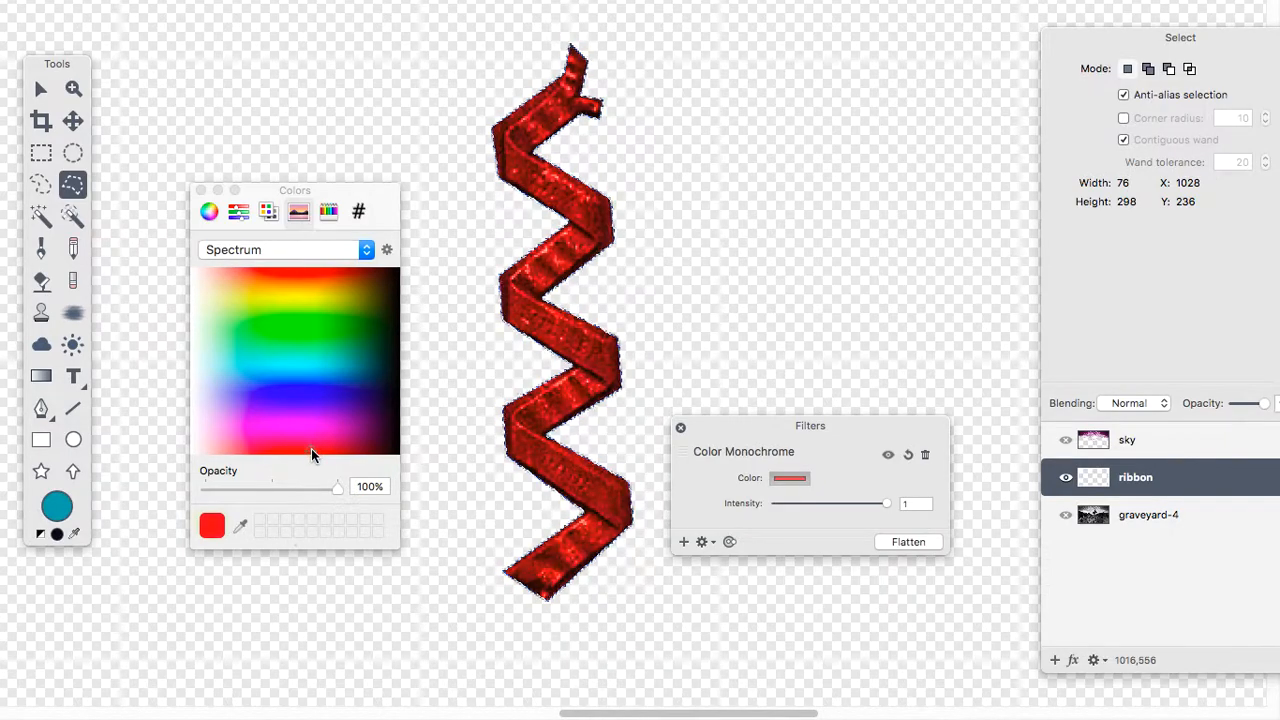
Lower the Color Monochrome intensity to 0.69 and flatten the filter into the ribbon layer.
drag(888, 508, 853, 513)
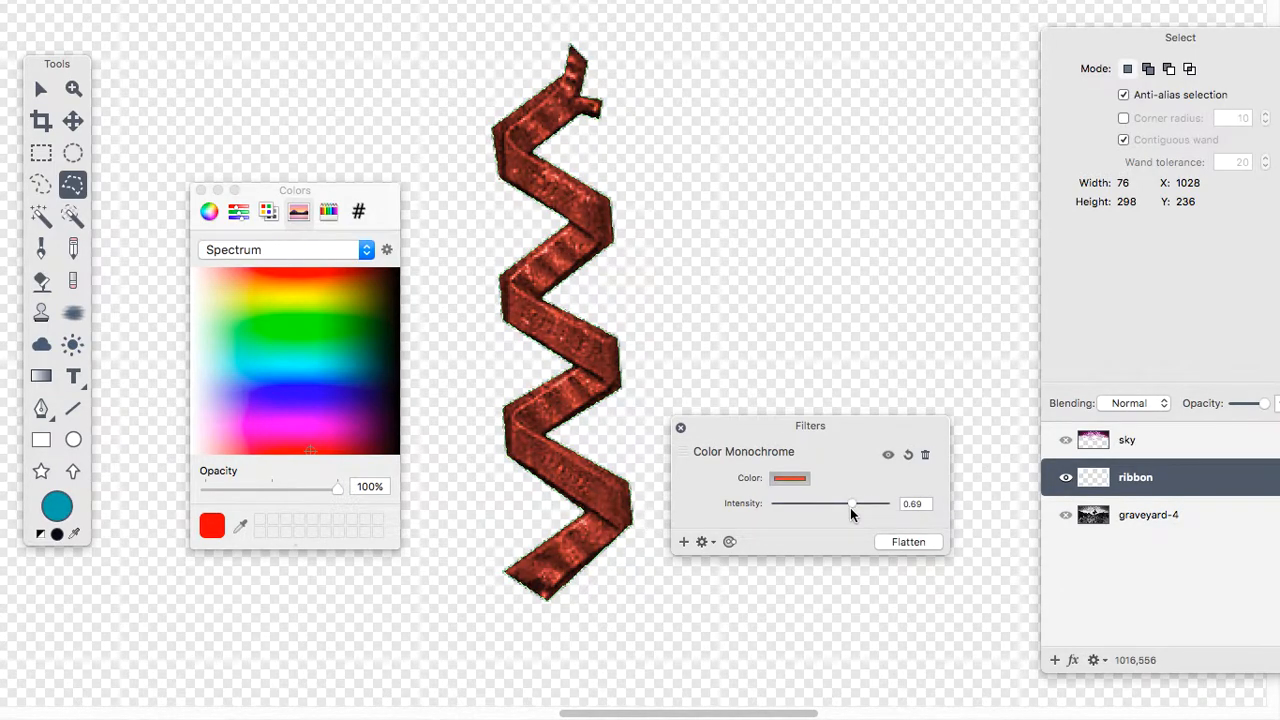
click(909, 541)
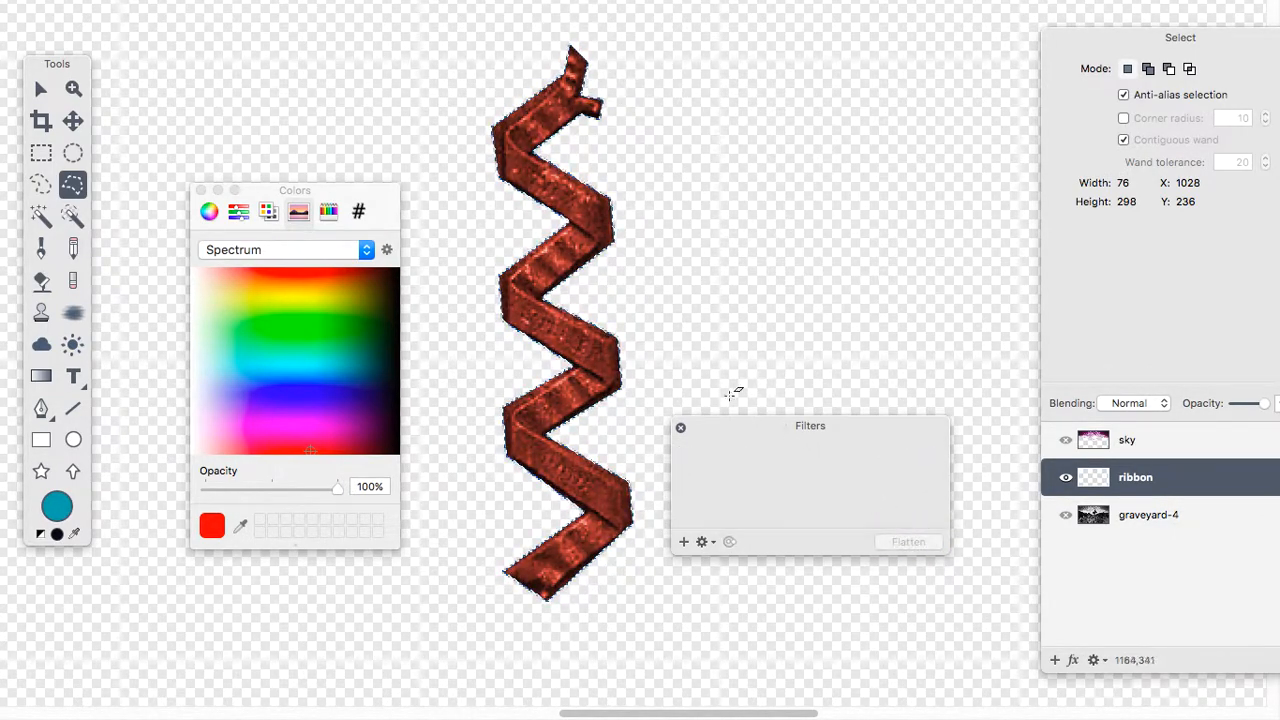
click(680, 427)
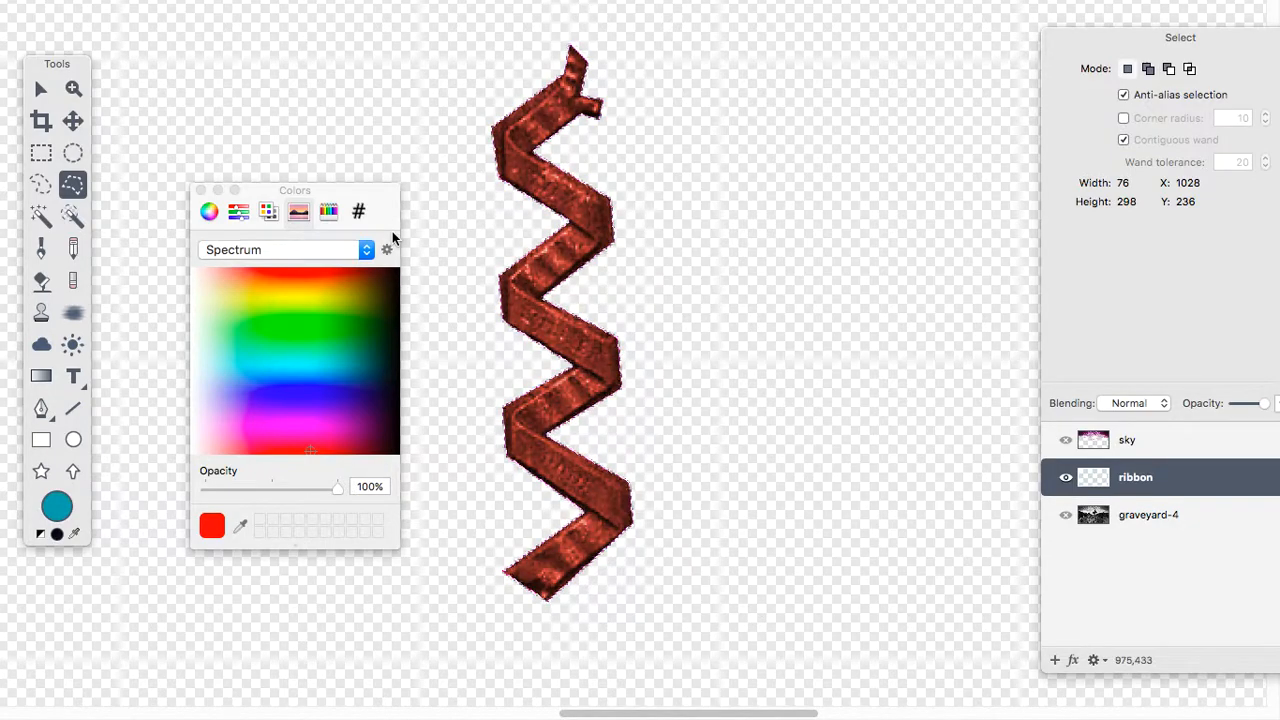
Clear the ribbon selection and show the graveyard-4 and sky layers again.
key(super+d)
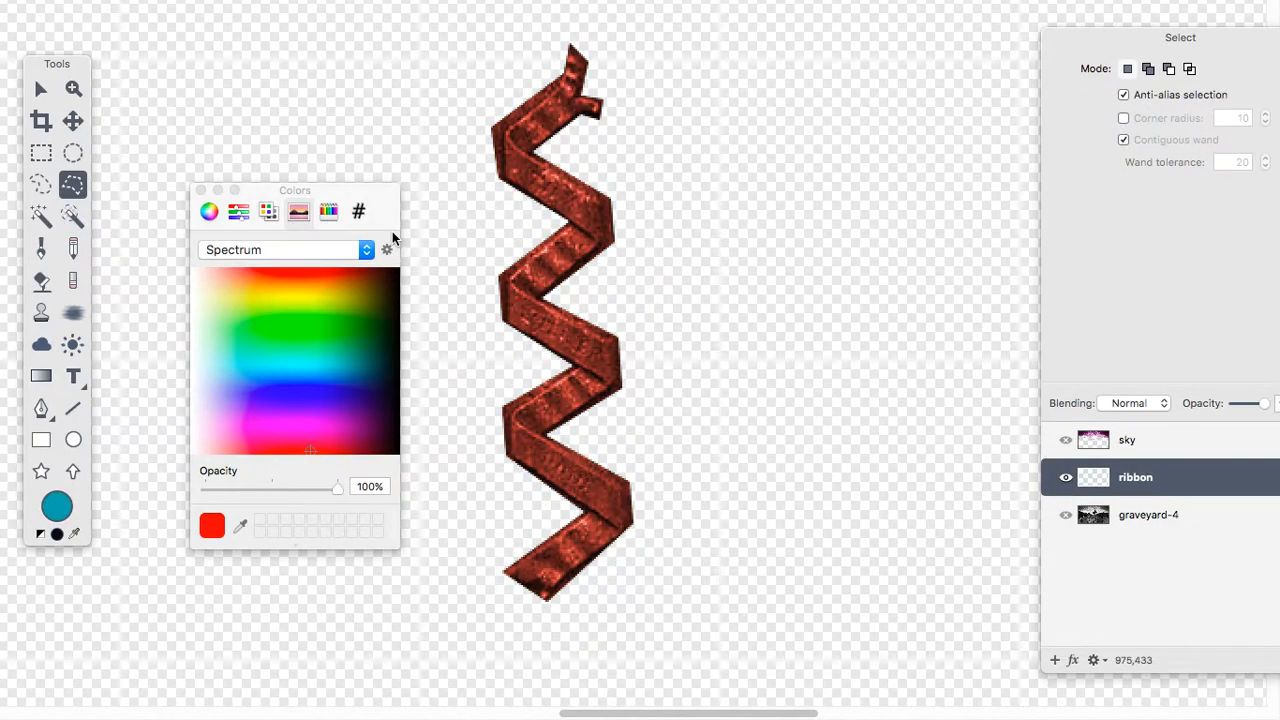
click(1065, 515)
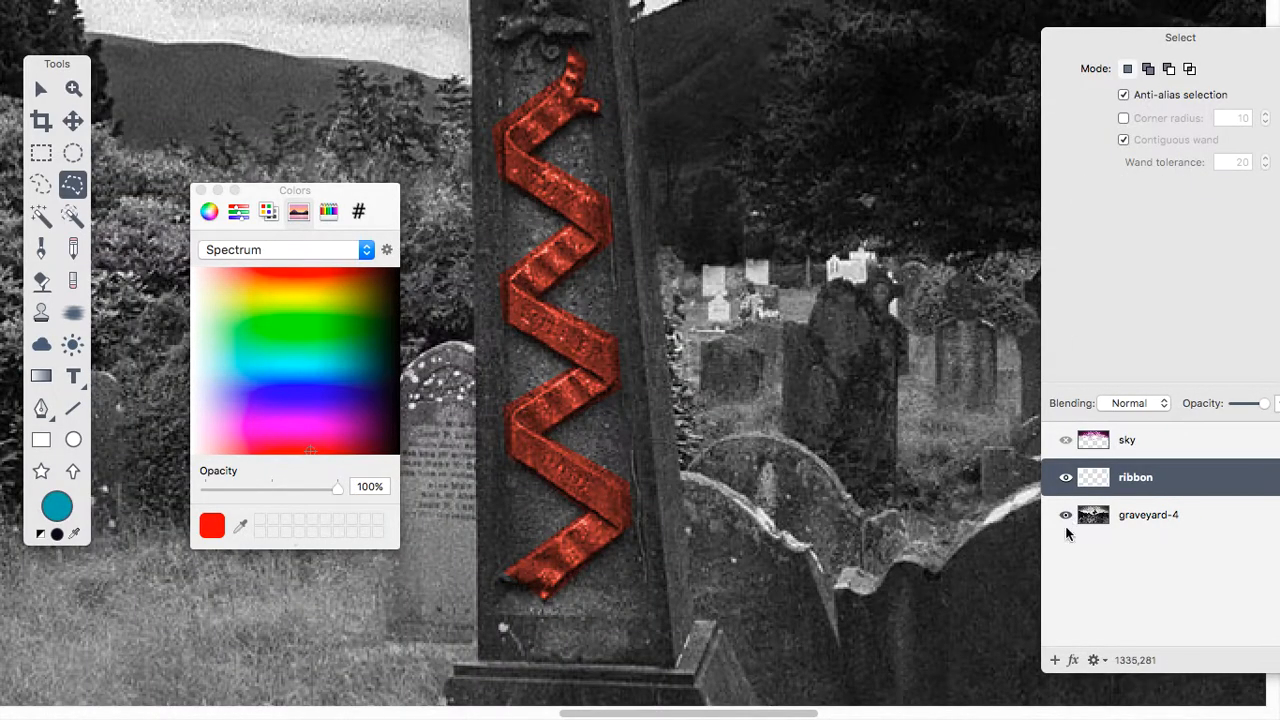
scroll(760, 370, up, 2)
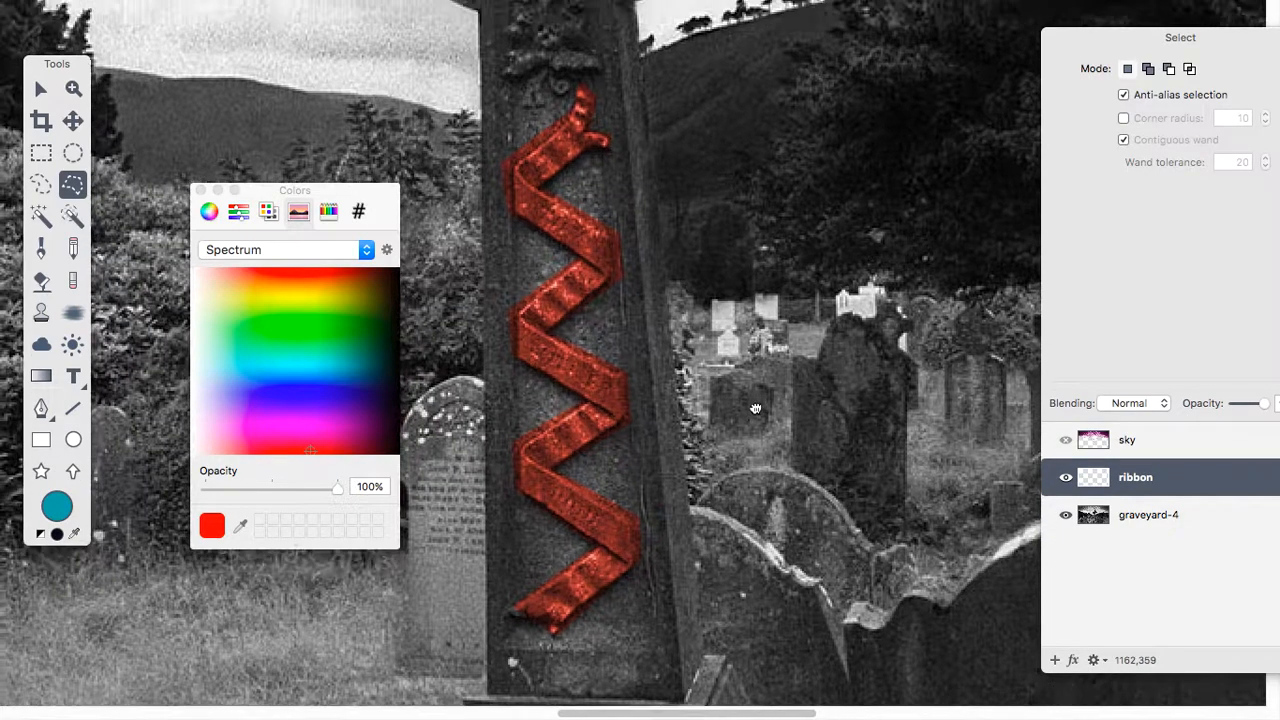
key(super+minus)
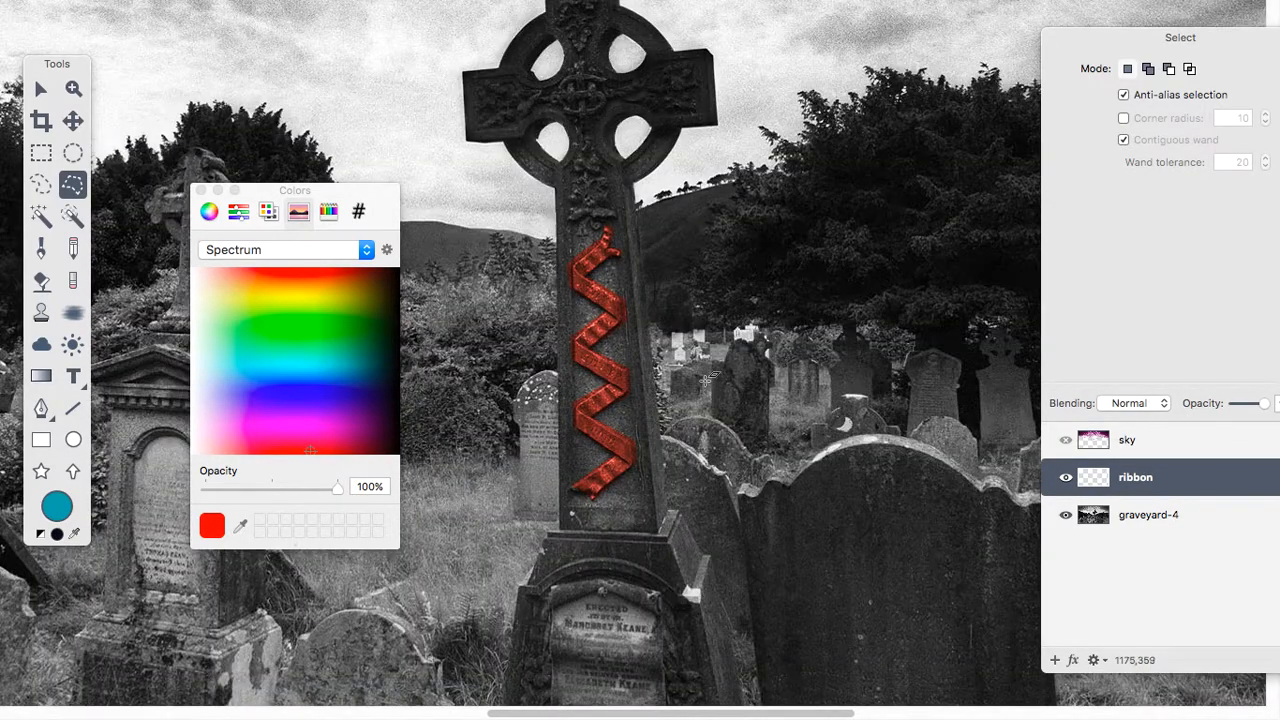
drag(713, 380, 812, 437)
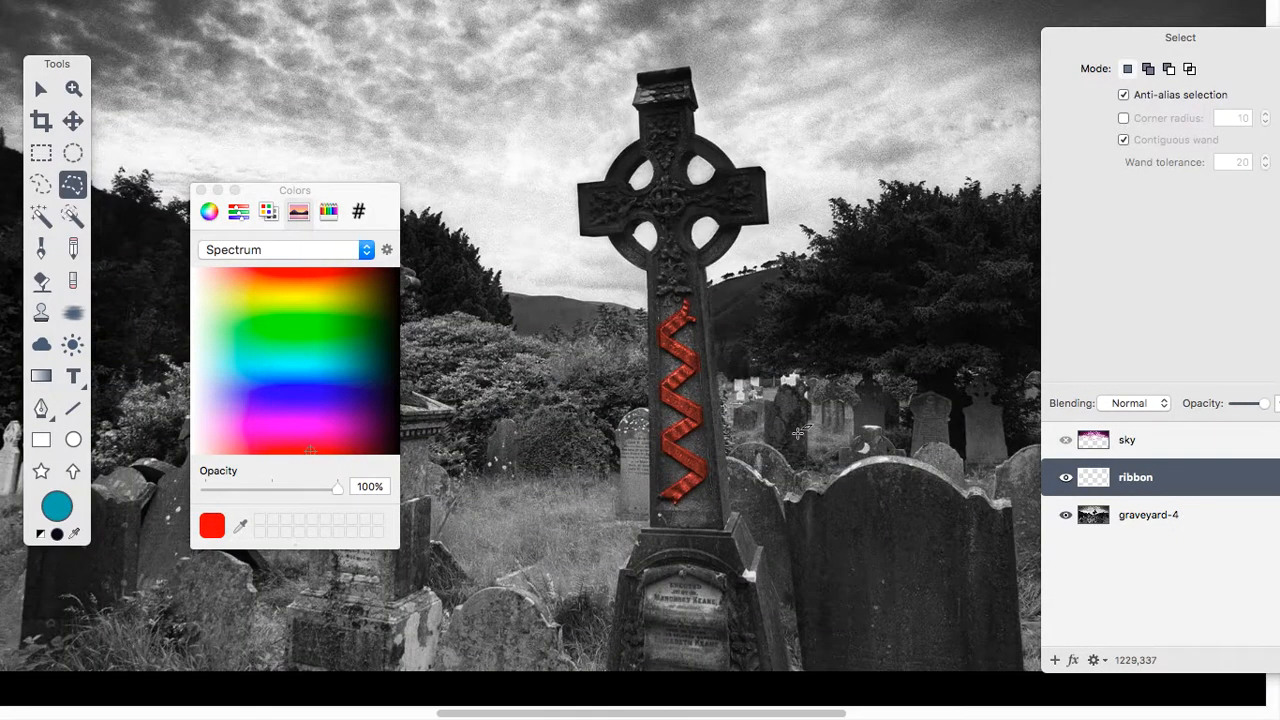
key(super+minus)
drag(705, 412, 828, 442)
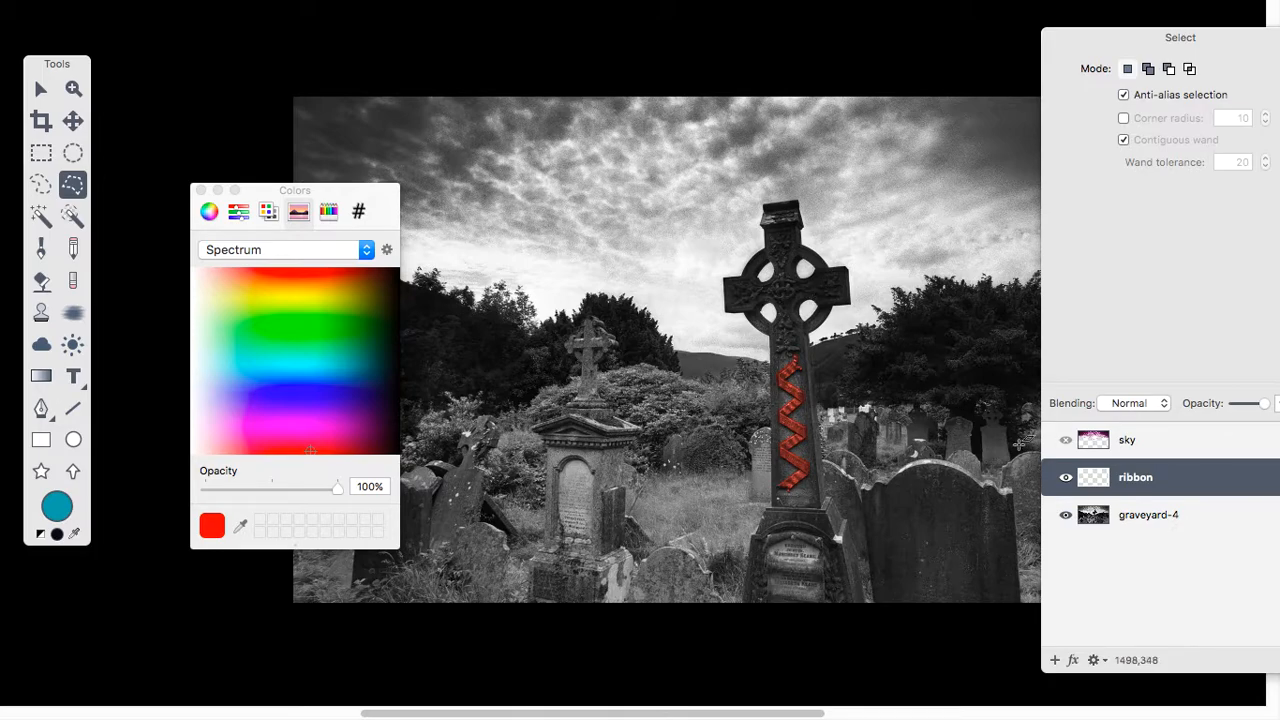
click(1066, 440)
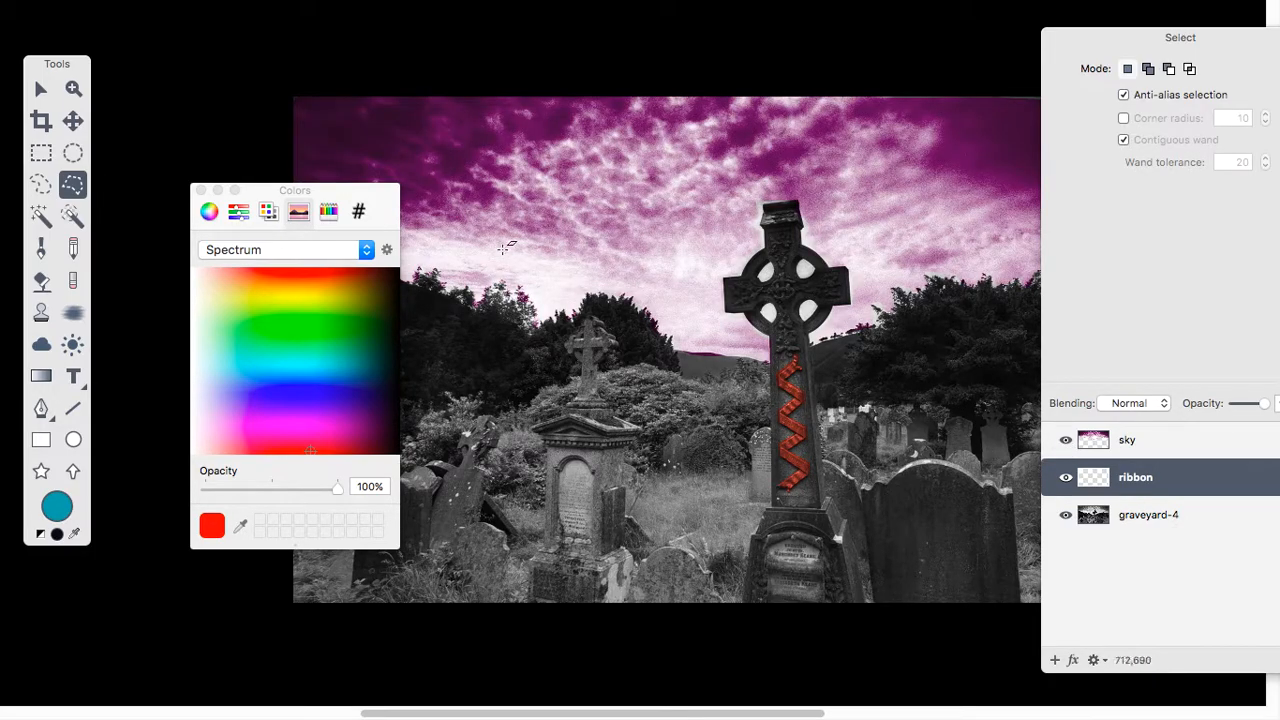
Move the floating palettes away from the photo to examine the whole picture with its purple sky and red ribbon.
drag(322, 191, 189, 191)
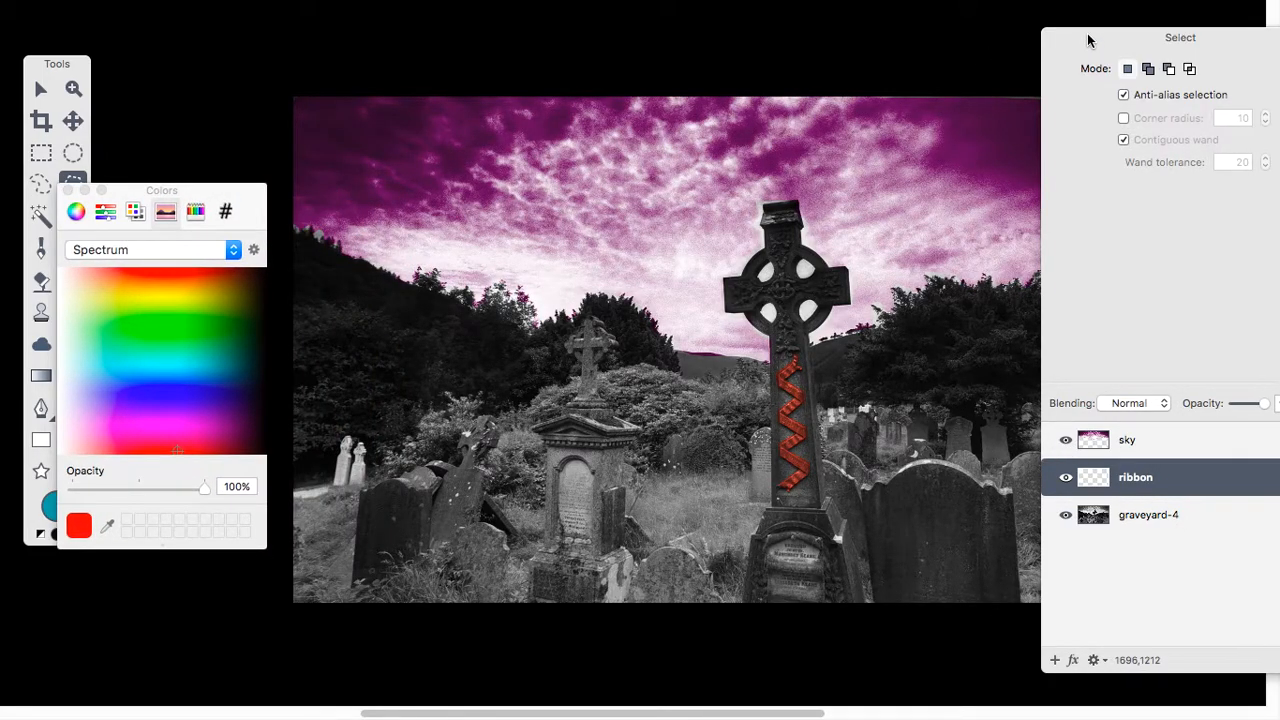
drag(1086, 34, 1156, 37)
drag(924, 358, 863, 371)
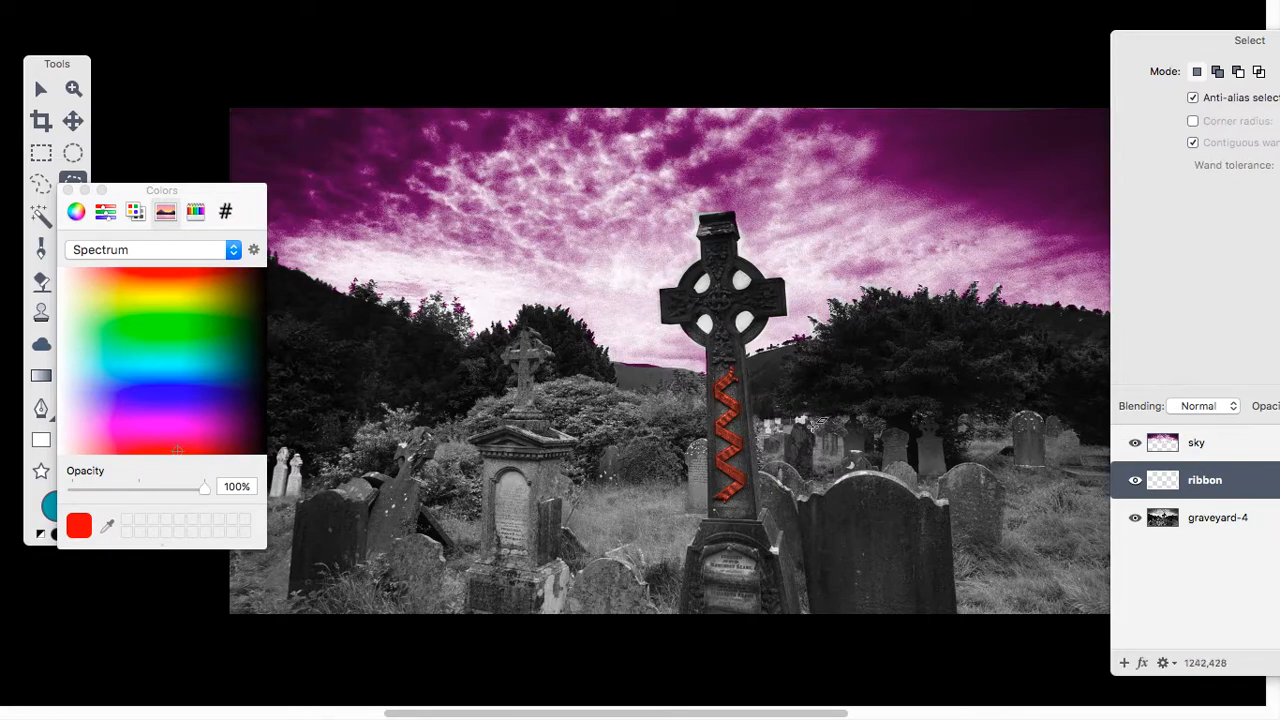
drag(842, 440, 810, 450)
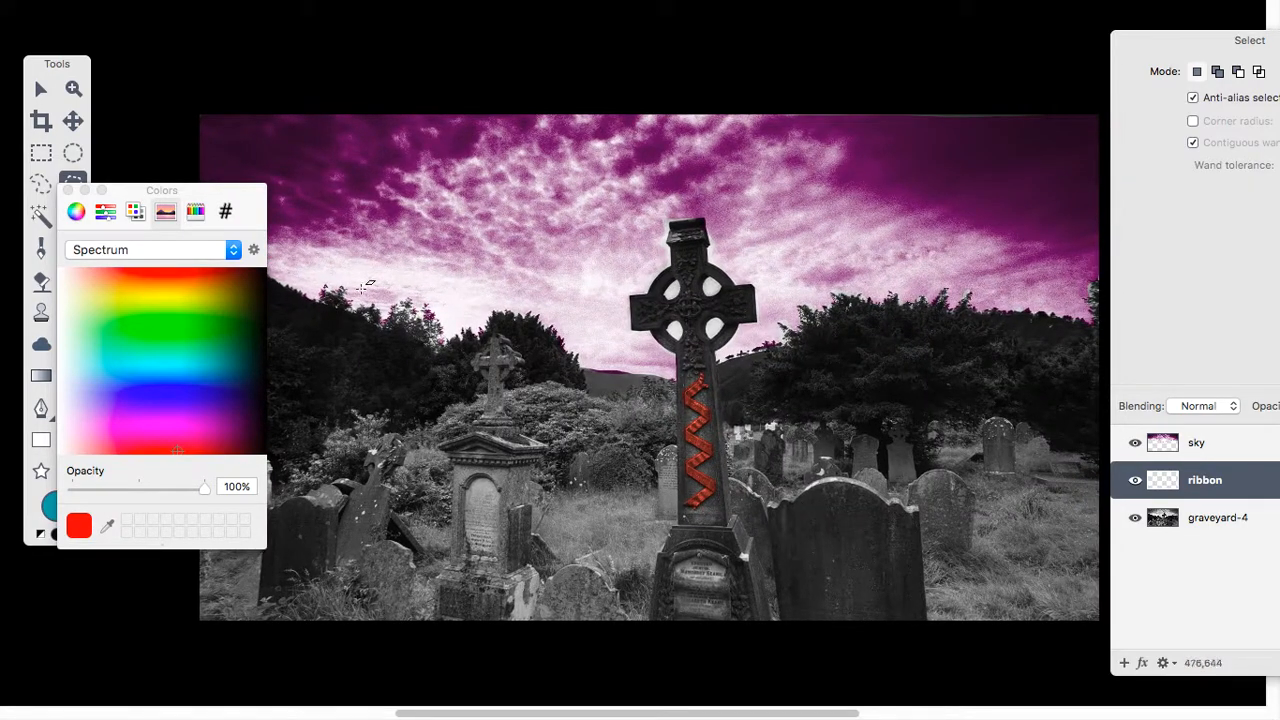
drag(155, 222, 199, 376)
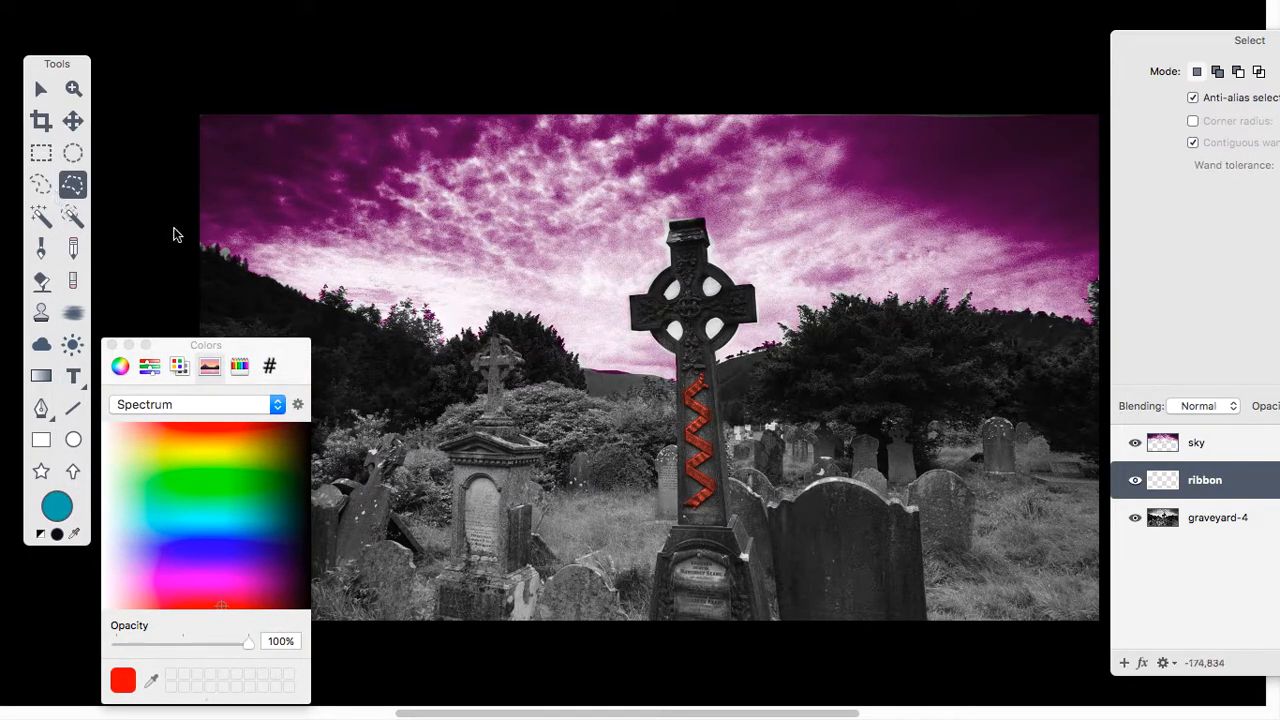
drag(1152, 47, 1032, 32)
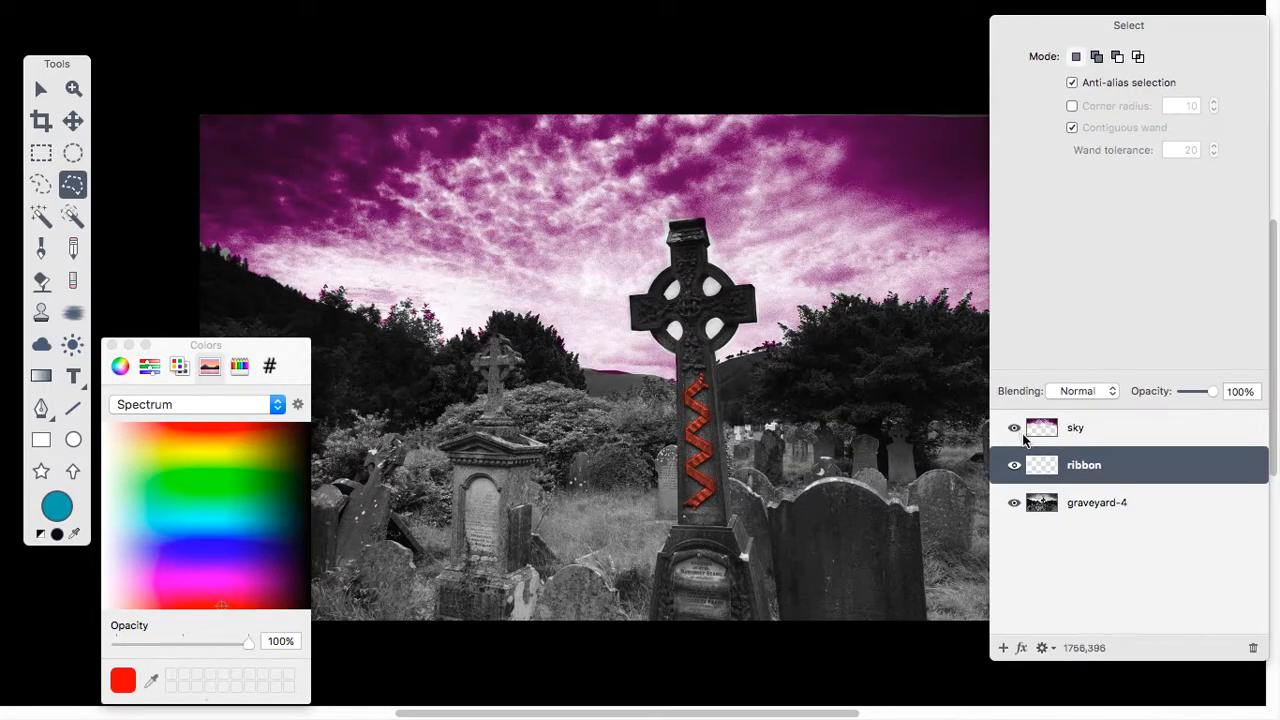
Switch the sky and ribbon layers' visibility off and on to compare the coloured areas with the original photo.
click(1015, 429)
click(1016, 466)
click(1016, 466)
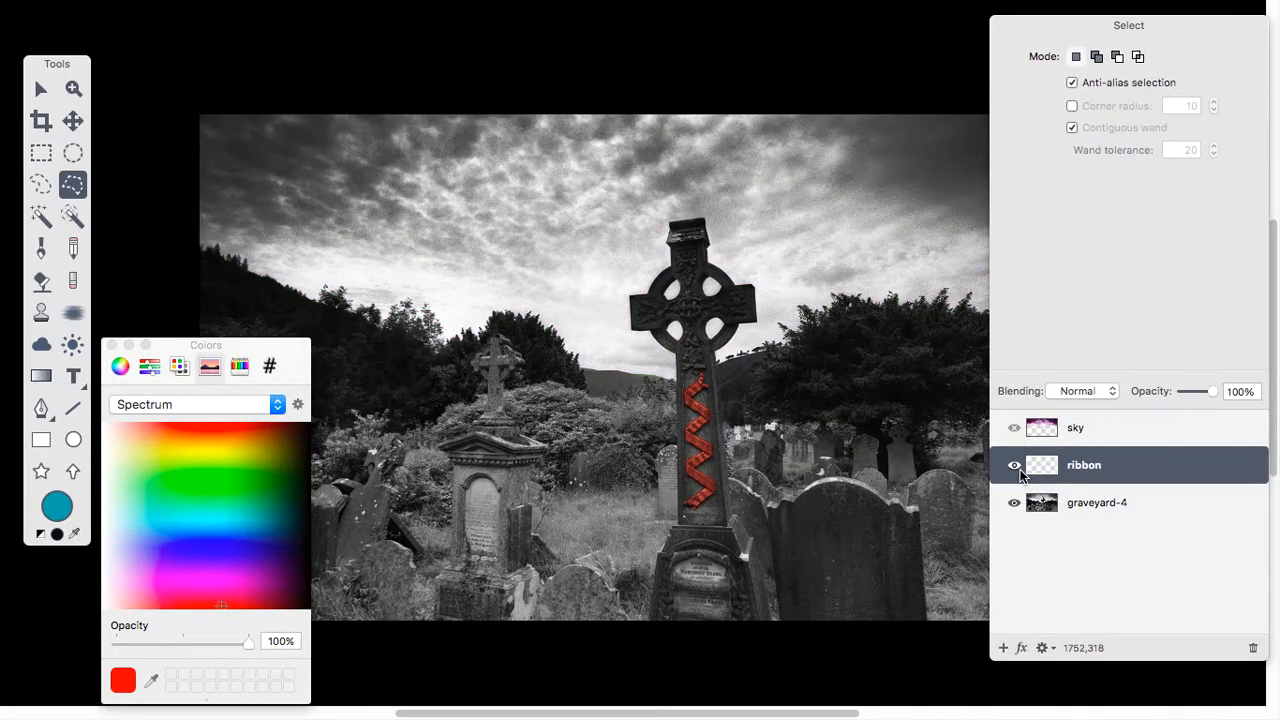
click(1015, 428)
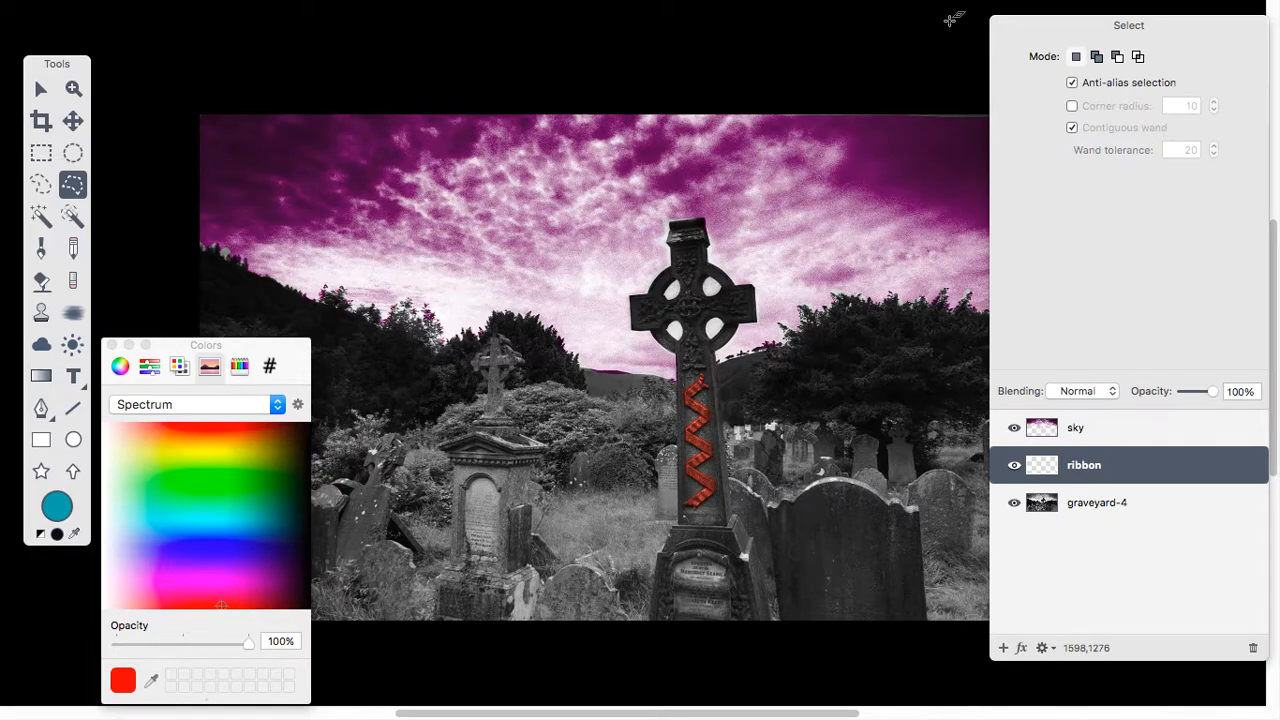